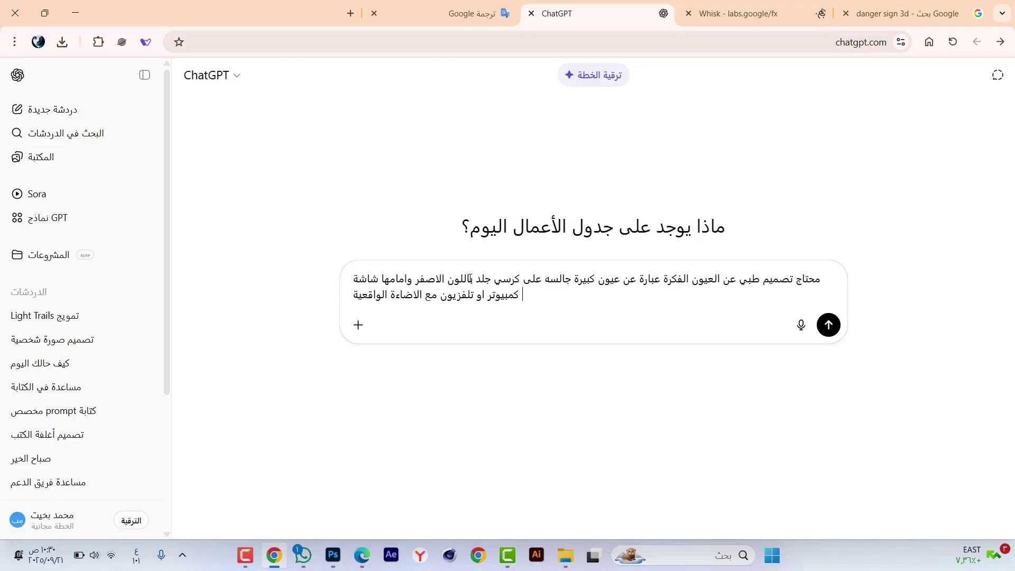
Complete the Arabic image description with "ةمشهد جذاب 3d" and submit it to generate the medical eye design
{"action": "type", "text": "ةمشهد جذاب"}
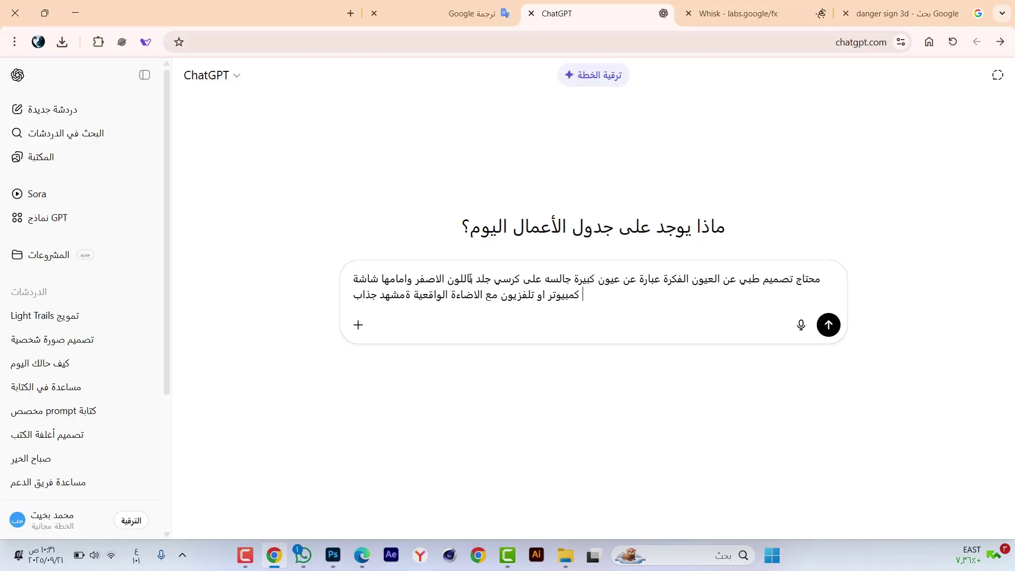
{"action": "type", "text": " 3d"}
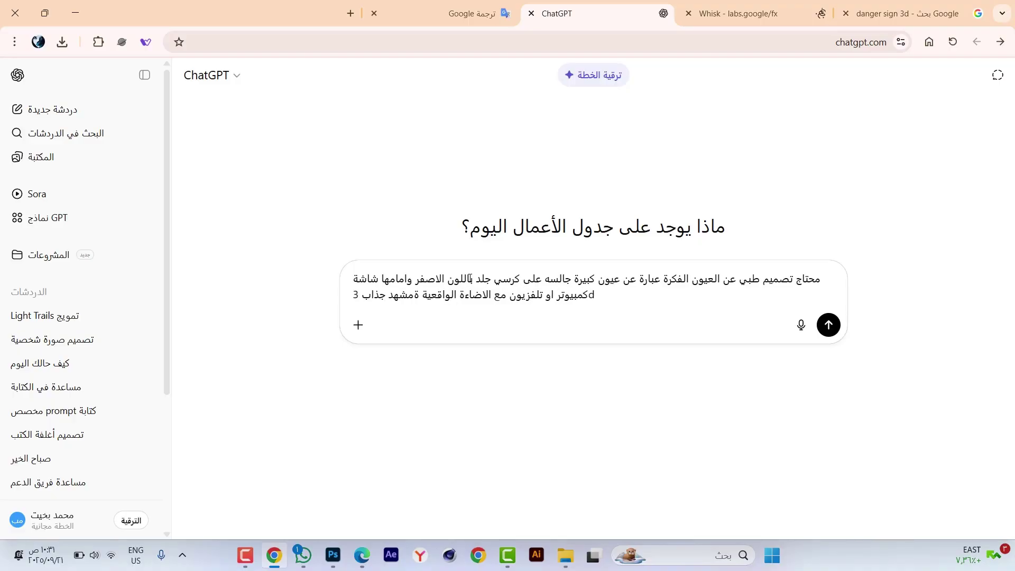
{"action": "key", "text": "Return"}
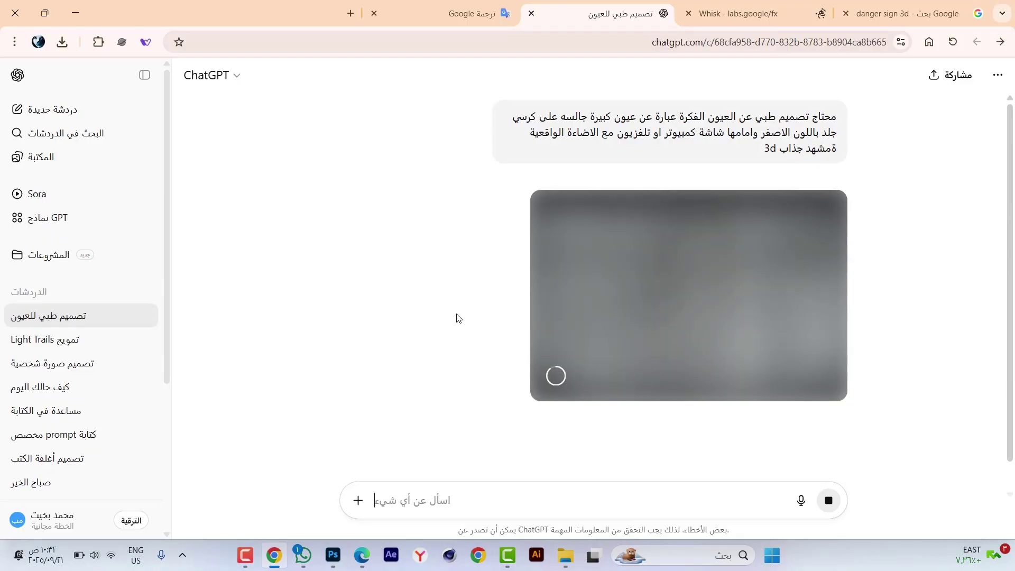
{"action": "left_click", "coordinate": [247, 565]}
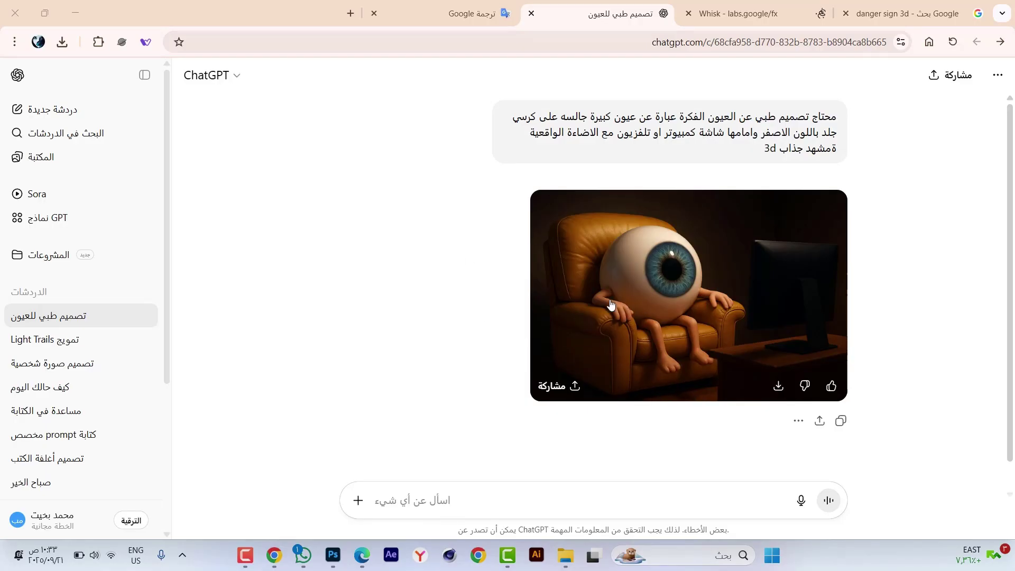
Ask for an English prompt of the eye design by sending "محتاج برومنت باللغة الانجليزية"
{"action": "left_click", "coordinate": [460, 504]}
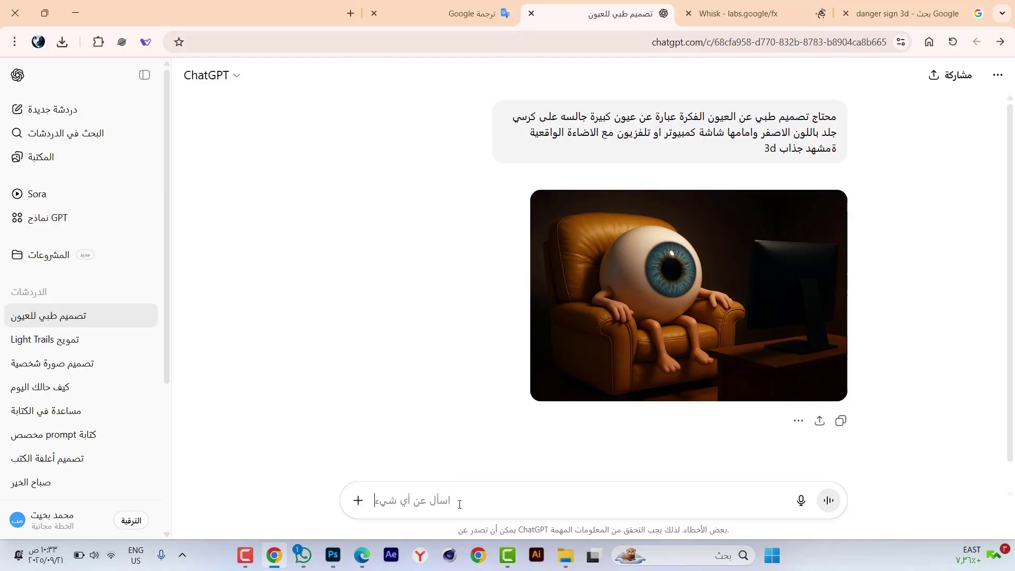
{"action": "type", "text": "lpj"}
{"action": "key", "text": "BackSpace"}
{"action": "key", "text": "BackSpace"}
{"action": "key", "text": "BackSpace"}
{"action": "key", "text": "alt+shift"}
{"action": "type", "text": "مح"}
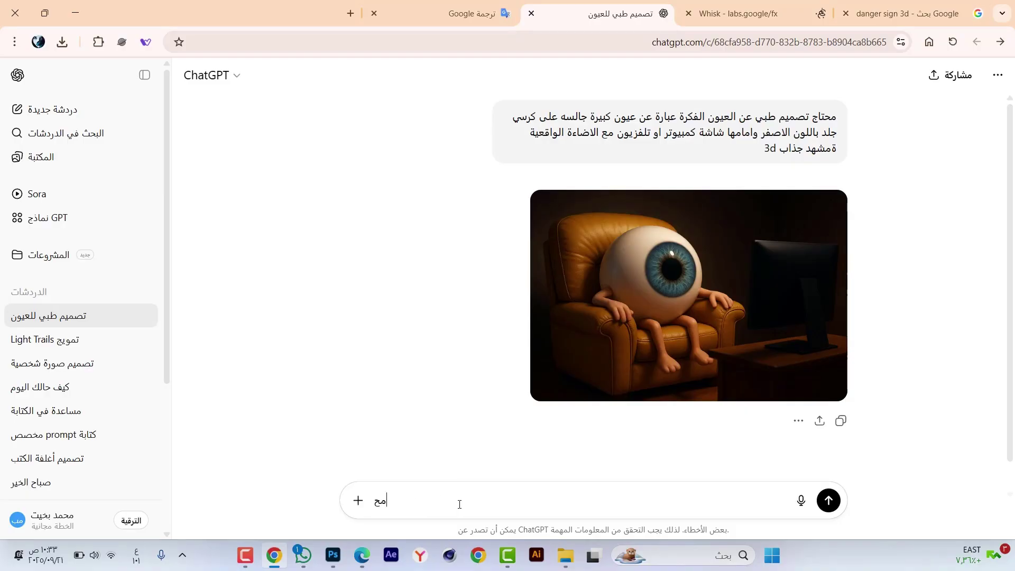
{"action": "type", "text": "تاج برومنت باللغة الانجليزية"}
{"action": "key", "text": "Return"}
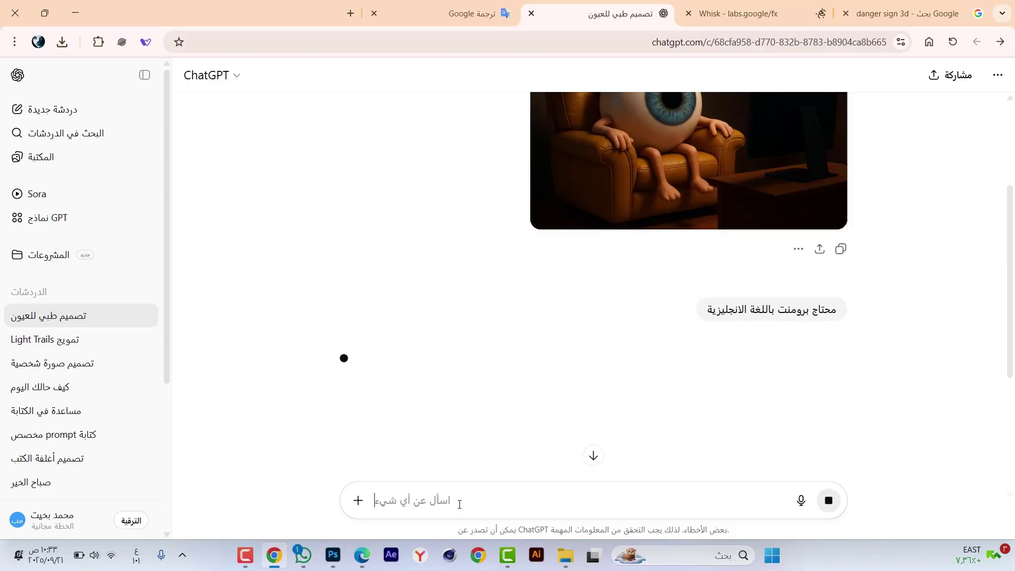
Copy the English prompt about the giant anthropomorphic eye into Whisk and generate images from it
{"action": "triple_click", "coordinate": [599, 237]}
{"action": "key", "text": "ctrl+c"}
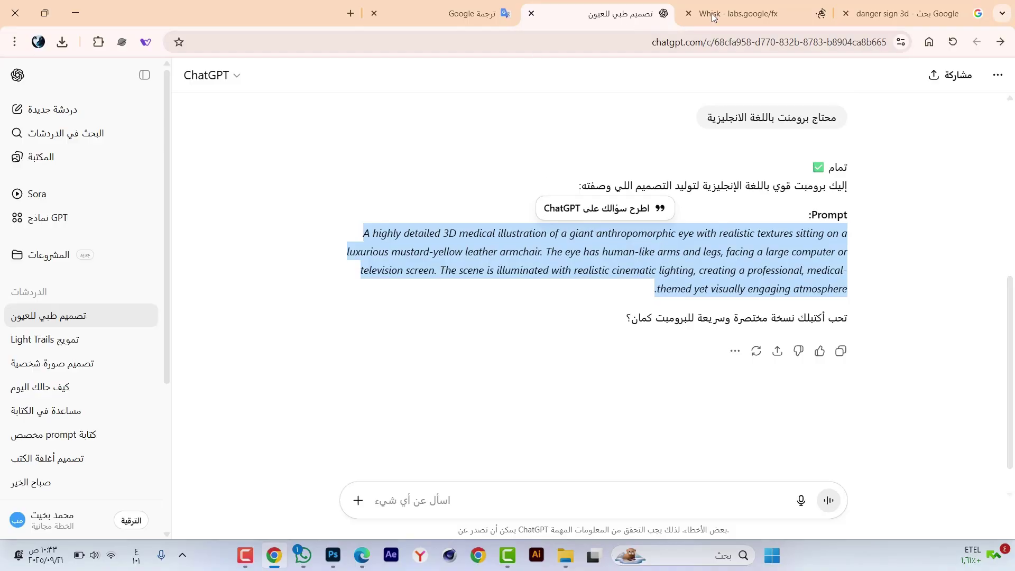
{"action": "left_click", "coordinate": [750, 8]}
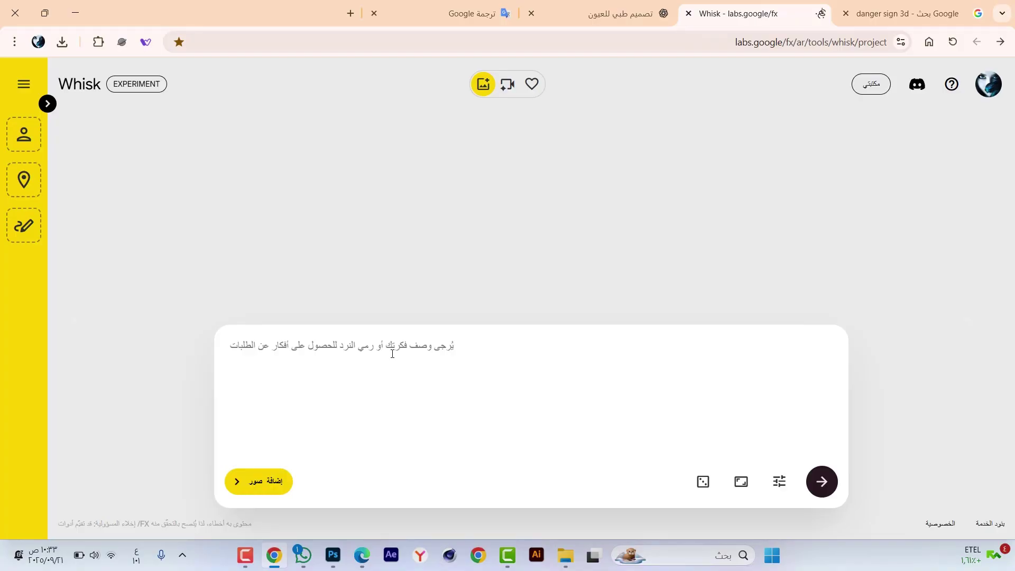
{"action": "key", "text": "ctrl+v"}
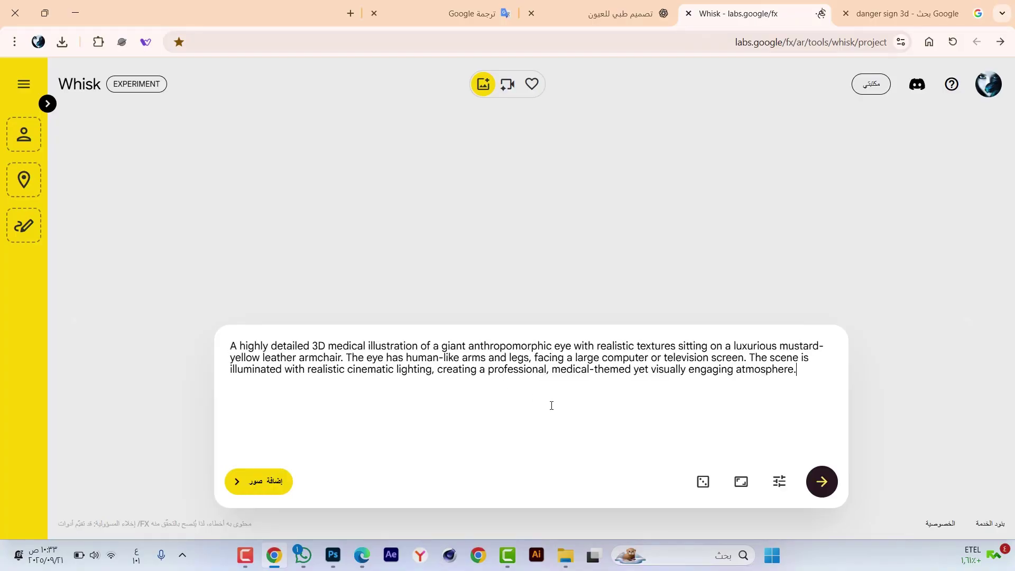
{"action": "left_click", "coordinate": [822, 484]}
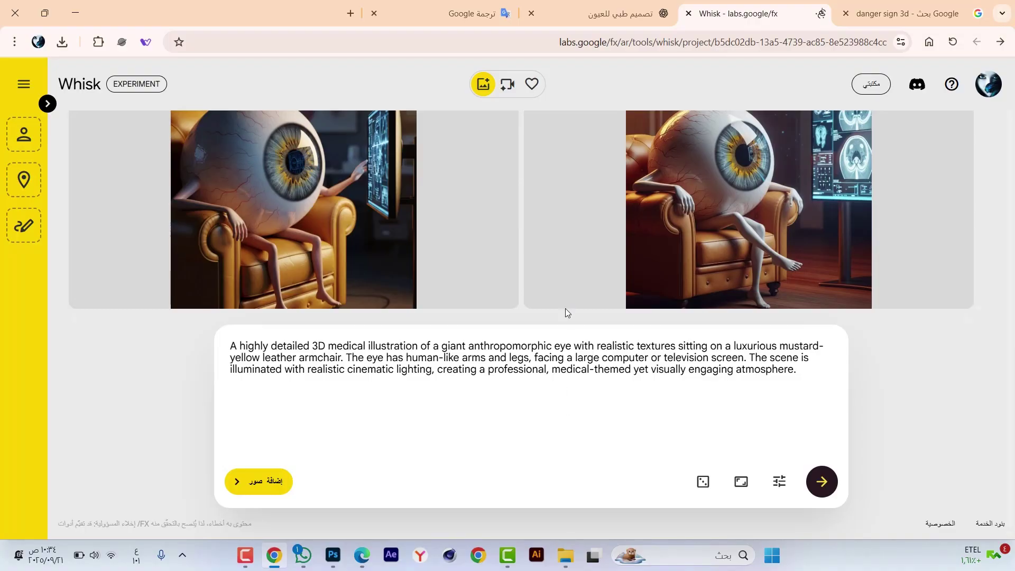
{"action": "mouse_move", "coordinate": [567, 305]}
{"action": "mouse_move", "coordinate": [418, 269]}
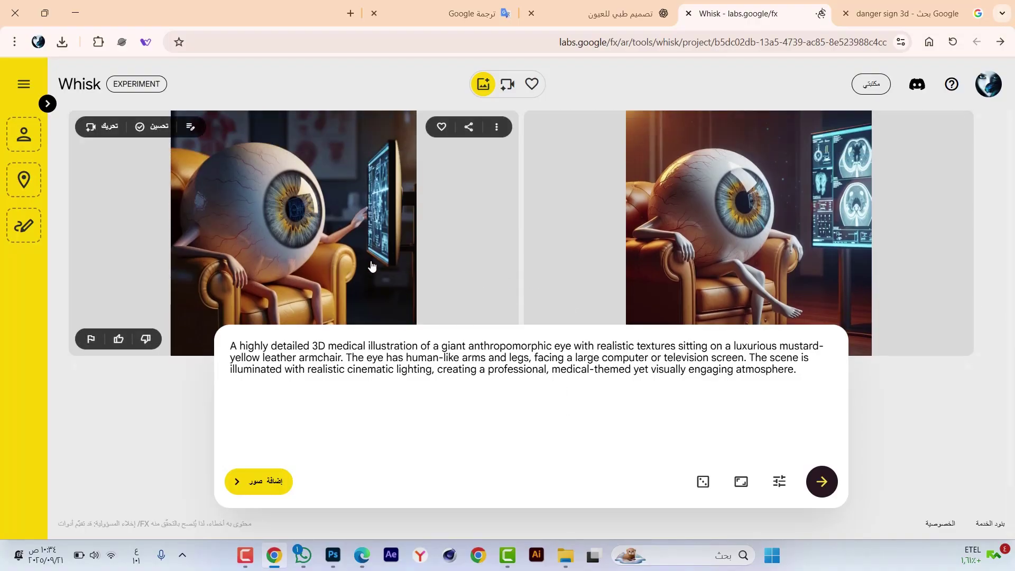
{"action": "scroll", "coordinate": [369, 265], "scroll_direction": "down", "scroll_amount": 1}
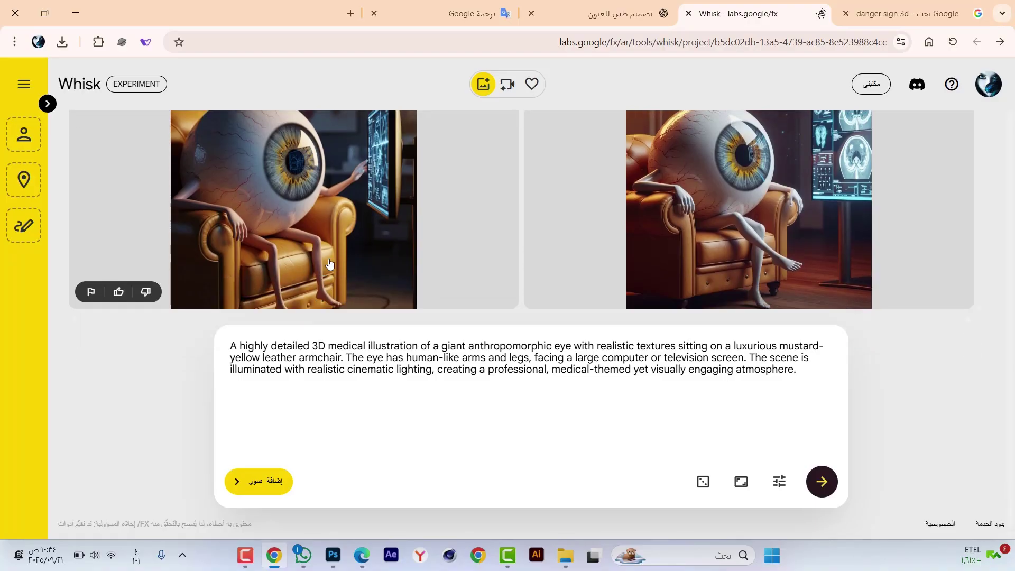
Return to ChatGPT and request a prompt revision by sending "محتاج تعديل على البرومنت محتاج العيون بدون أرجل"
{"action": "left_click", "coordinate": [624, 13]}
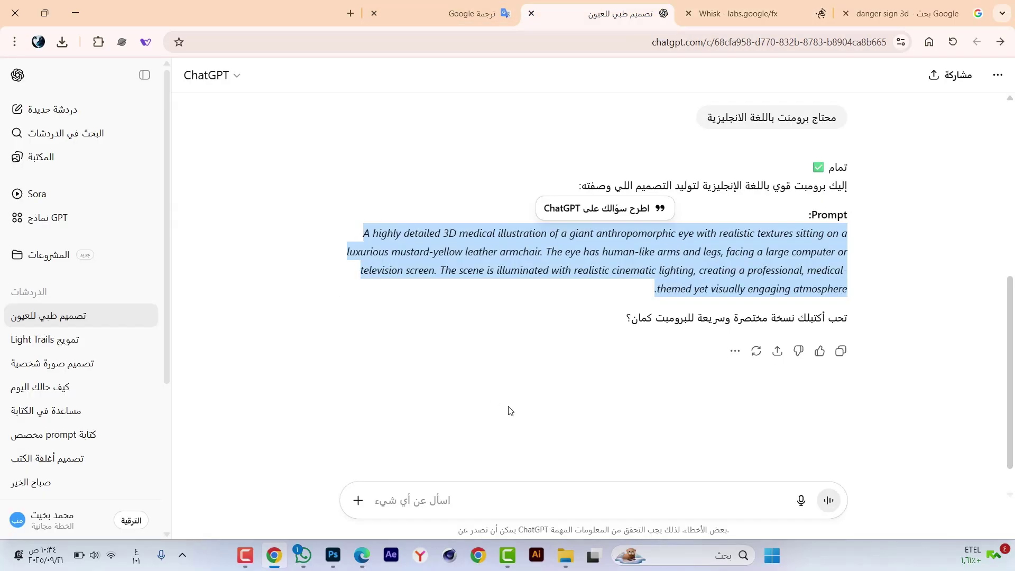
{"action": "left_click", "coordinate": [453, 500]}
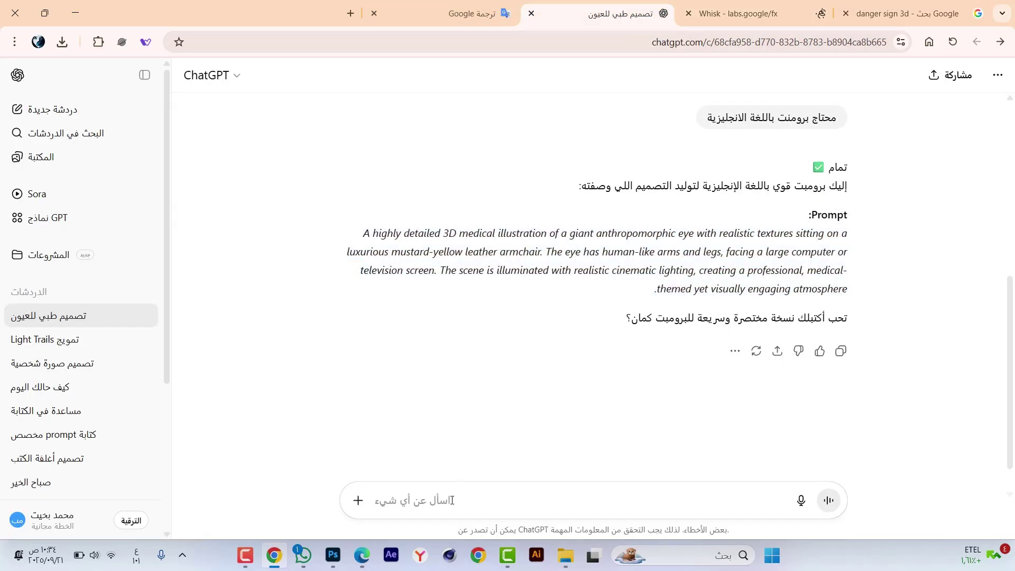
{"action": "type", "text": "محتاج تعديل على البرومنت"}
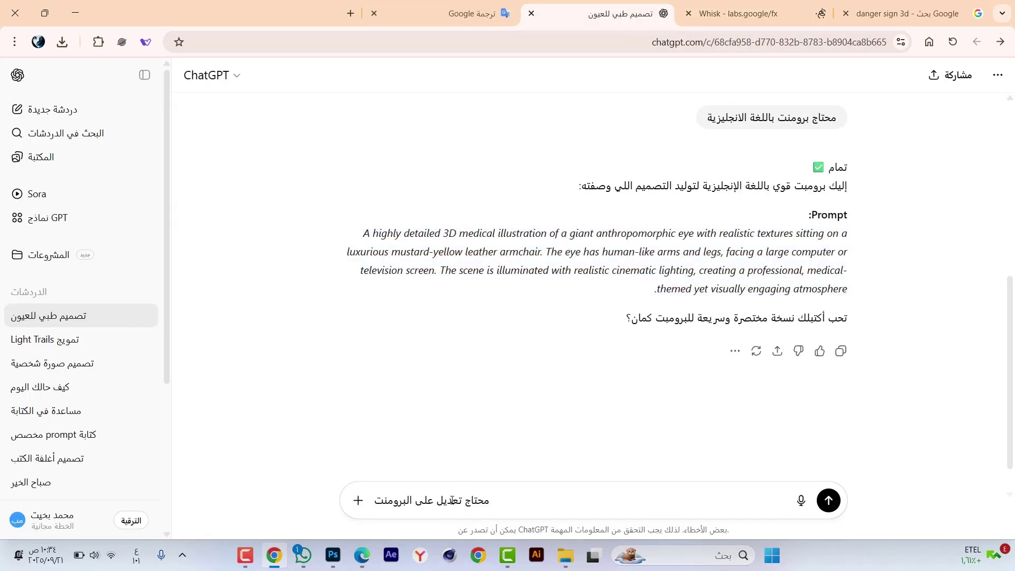
{"action": "type", "text": " محتاج العيون بدون أرجل"}
{"action": "key", "text": "Return"}
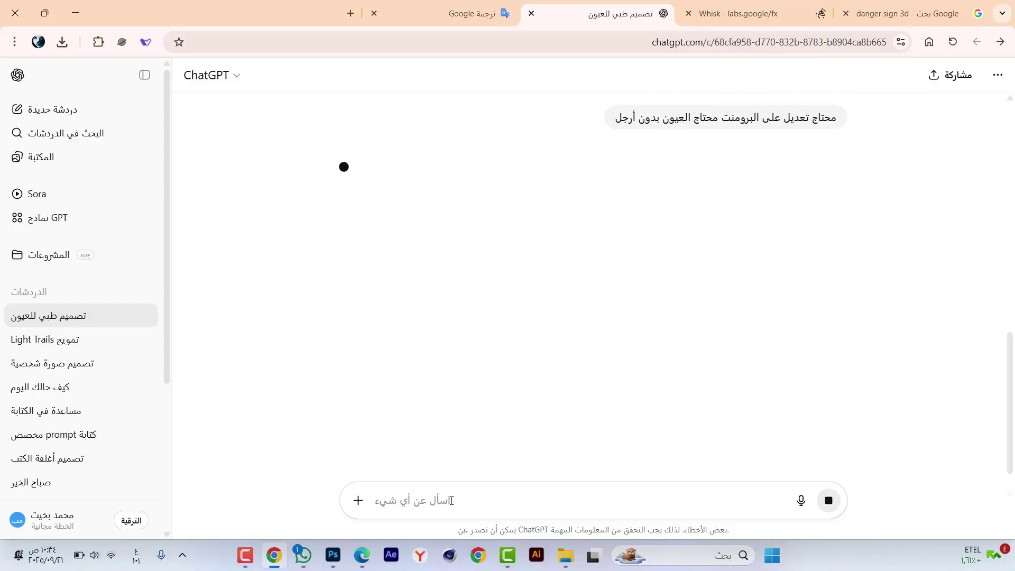
Replace the Whisk prompt with ChatGPT's edited version without legs and generate two rounds of images
{"action": "triple_click", "coordinate": [609, 236]}
{"action": "key", "text": "ctrl+c"}
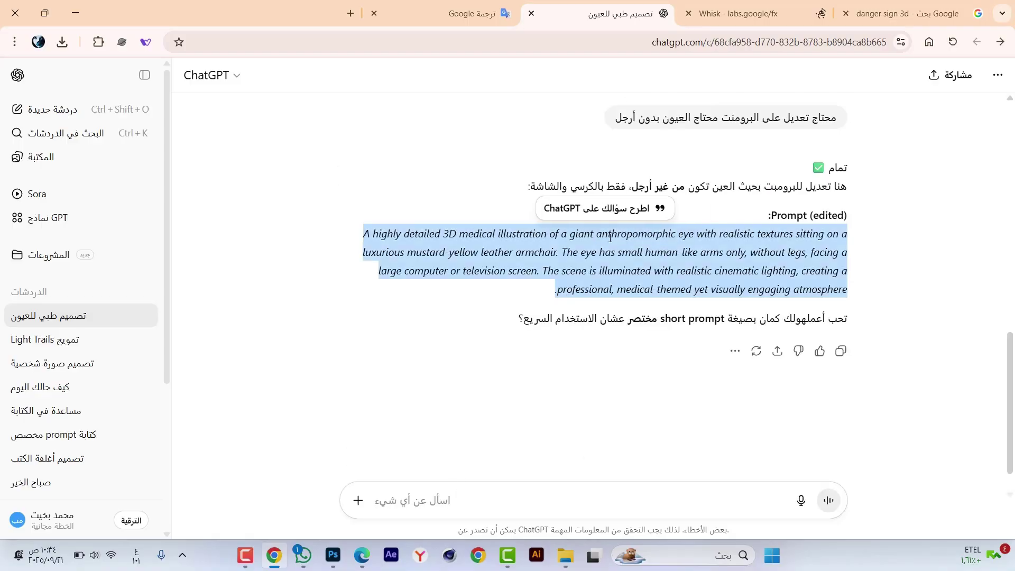
{"action": "left_click", "coordinate": [738, 13]}
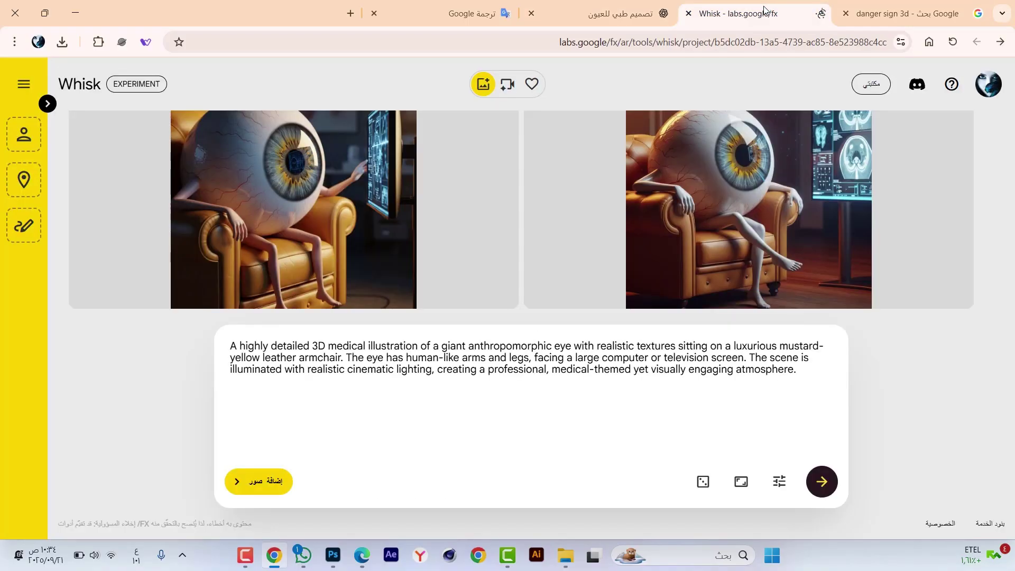
{"action": "triple_click", "coordinate": [438, 358]}
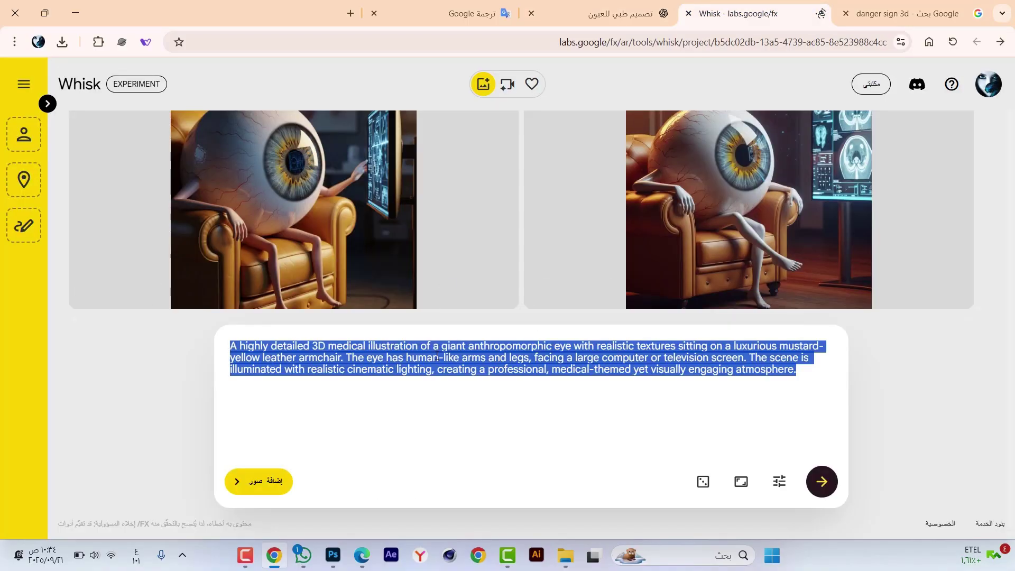
{"action": "key", "text": "ctrl+v"}
{"action": "key", "text": "Return"}
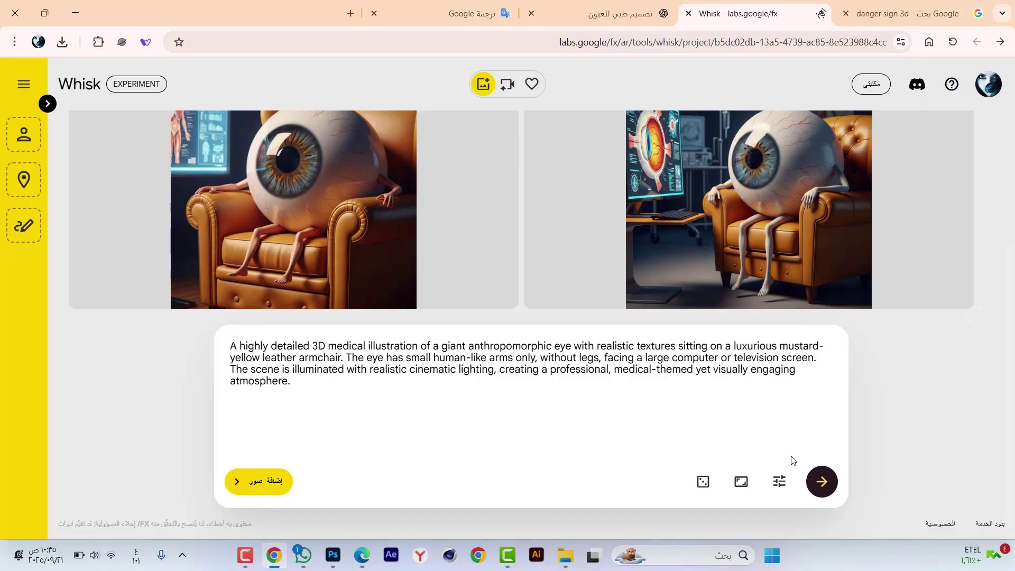
{"action": "left_click", "coordinate": [822, 485]}
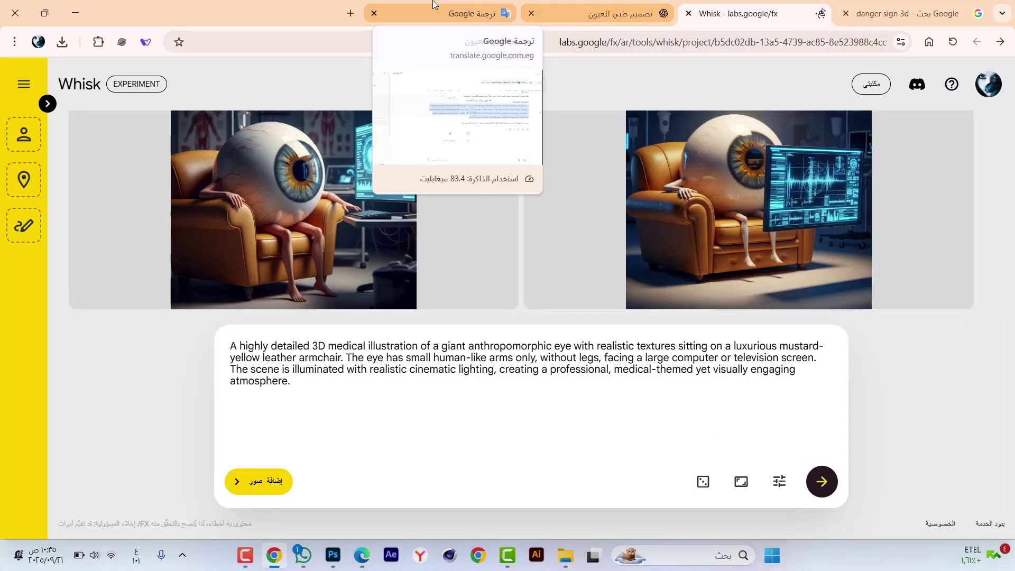
In Google Translate, translate "لا احتاج أرجل" from Arabic to English and copy the translation
{"action": "left_click", "coordinate": [471, 13]}
{"action": "key", "text": "ctrl+shift+s"}
{"action": "type", "text": "ب"}
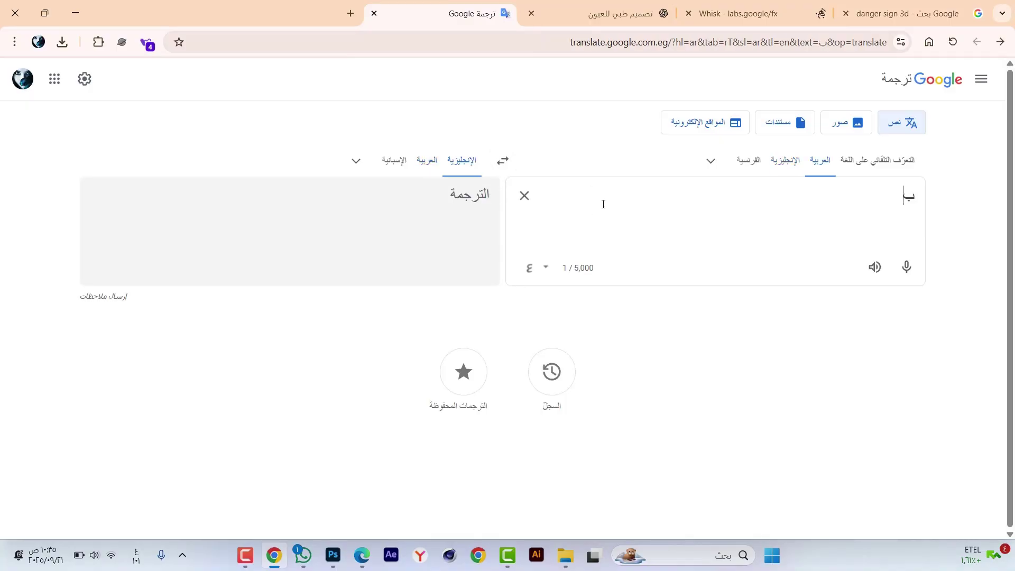
{"action": "type", "text": "دون أرجل"}
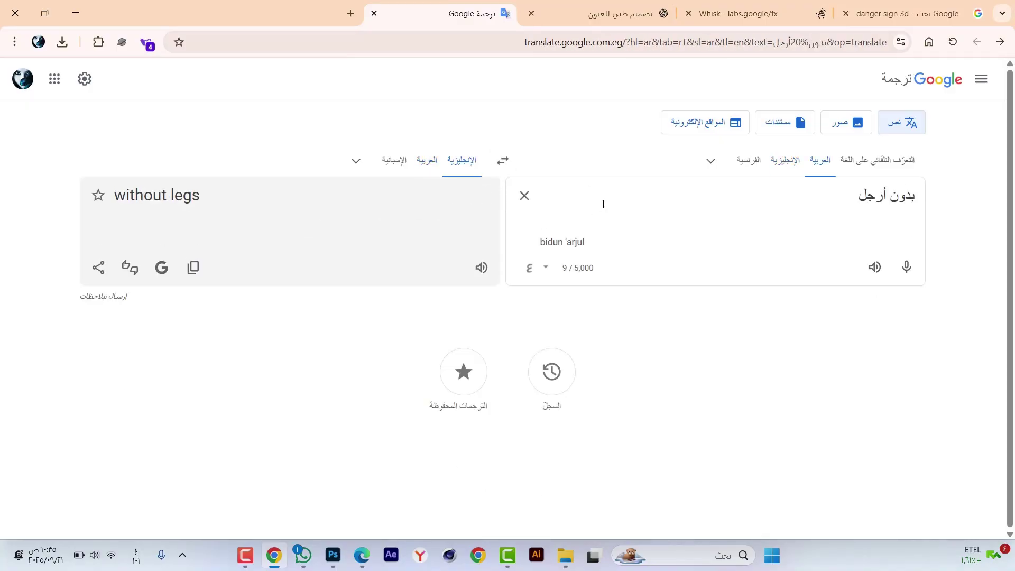
{"action": "key", "text": "ctrl+a"}
{"action": "type", "text": "لا احتاج أرجل"}
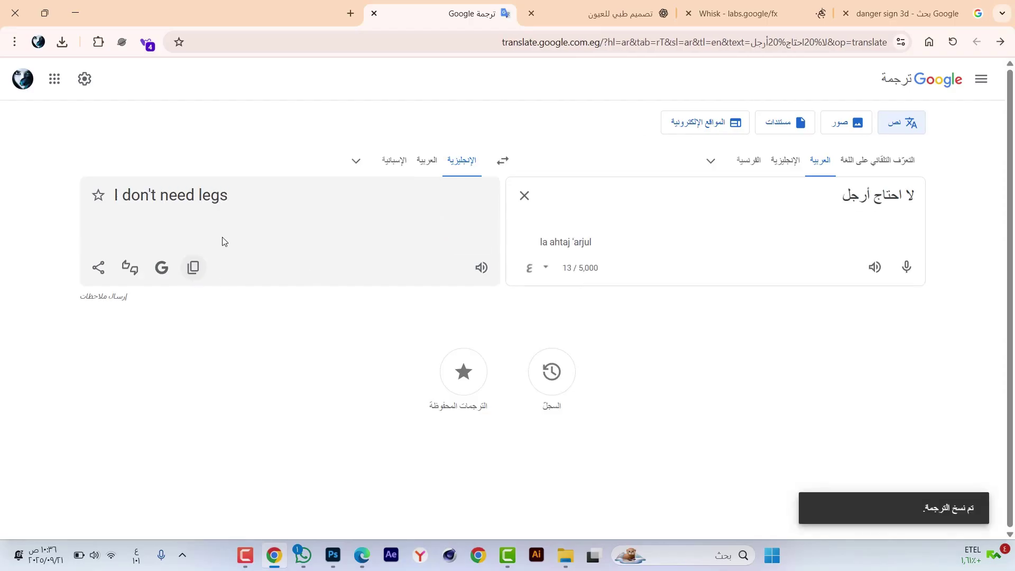
In Whisk, insert "I don't need legs" after "anthropomorphic eye" in the prompt and generate two rounds of images
{"action": "key", "text": "ctrl+2"}
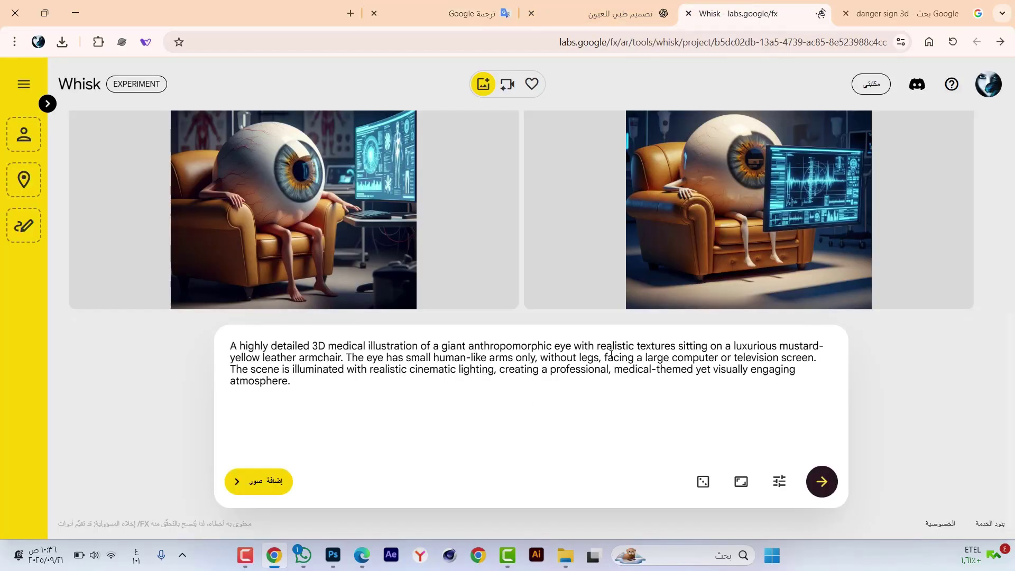
{"action": "left_click", "coordinate": [577, 353]}
{"action": "type", "text": "I don't need legs"}
{"action": "left_click", "coordinate": [822, 481]}
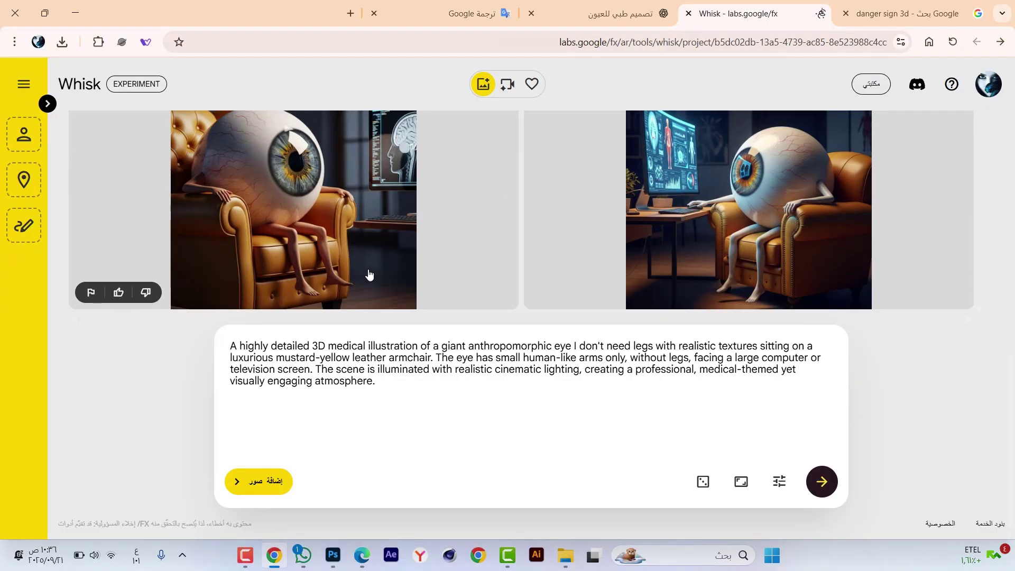
{"action": "left_click", "coordinate": [823, 489]}
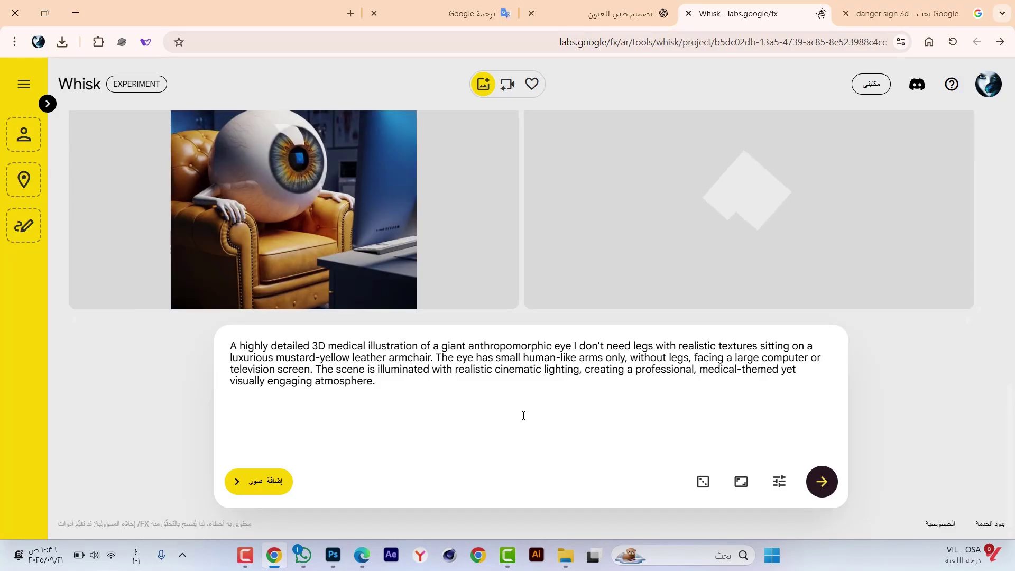
{"action": "mouse_move", "coordinate": [474, 324]}
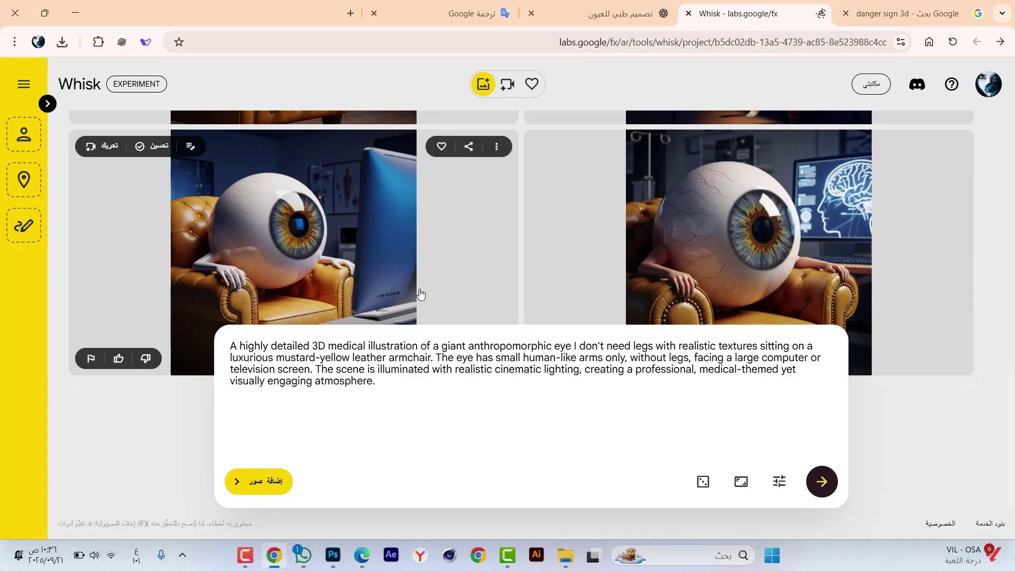
In Google Translate, change the Arabic phrase to "لا احتاج أيدي" and copy its English translation
{"action": "left_click", "coordinate": [472, 13]}
{"action": "key", "text": "BackSpace"}
{"action": "key", "text": "BackSpace"}
{"action": "key", "text": "BackSpace"}
{"action": "type", "text": "يدي"}
{"action": "left_click", "coordinate": [193, 267]}
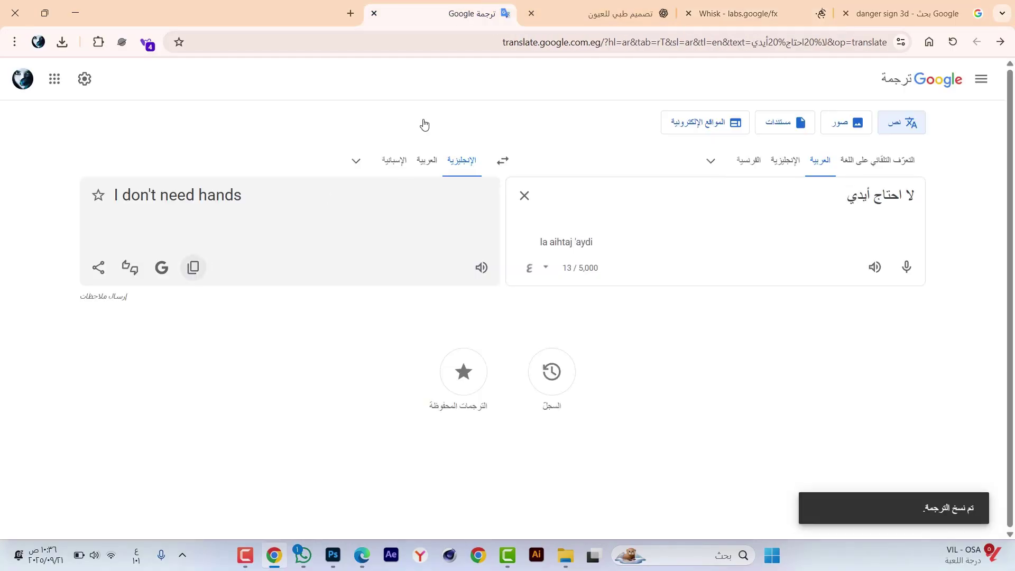
In Whisk, add ", I don't need hands" after "I don't need legs" in the prompt and generate new images
{"action": "left_click", "coordinate": [739, 13]}
{"action": "key", "text": "alt+shift"}
{"action": "type", "text": ","}
{"action": "type", "text": "I don't need hands"}
{"action": "key", "text": "Return"}
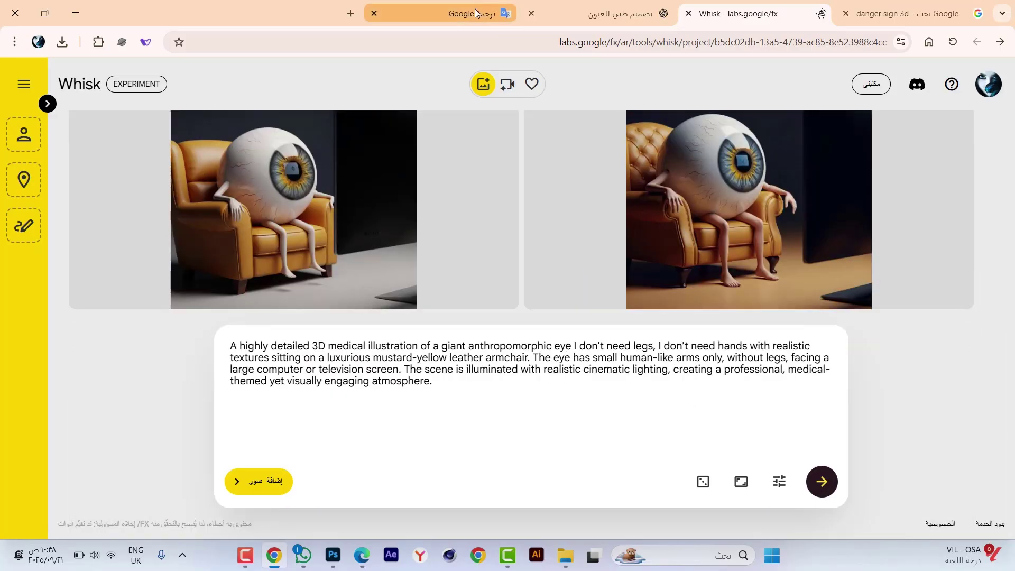
In Google Translate, translate the prompt starting "A modern interior scene with warm colors, a large realistic human eye" from English to Arabic, and copy the English text
{"action": "left_click", "coordinate": [472, 13]}
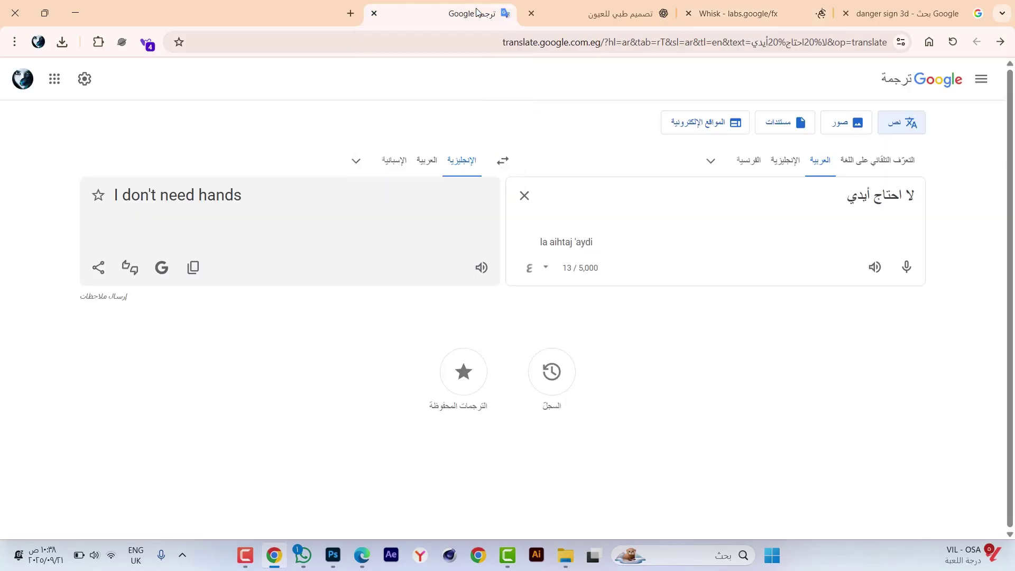
{"action": "left_click", "coordinate": [503, 160]}
{"action": "left_click", "coordinate": [524, 195]}
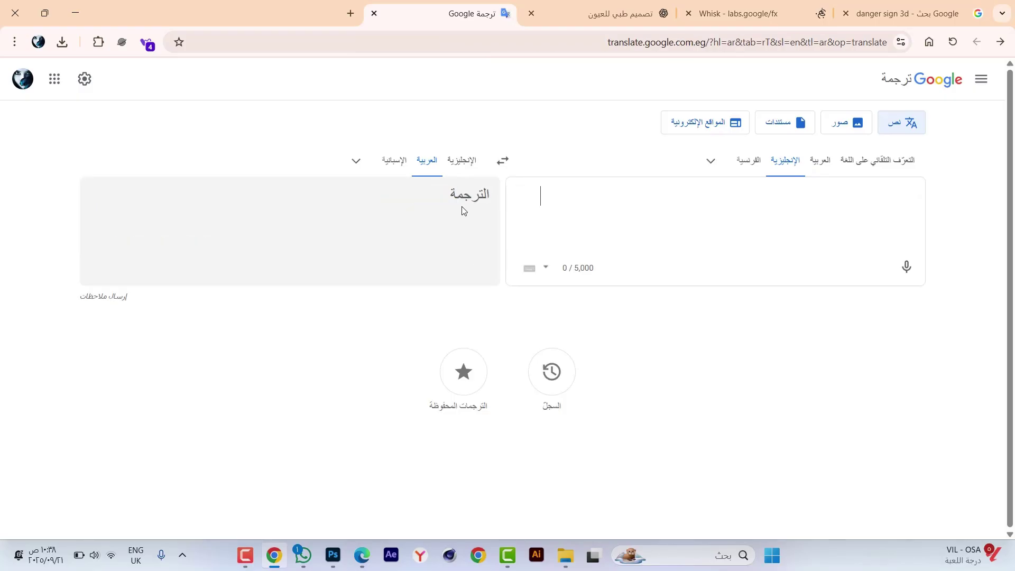
{"action": "type", "text": "\"A modern interior scene with warm colors, a large realistic human eye sitting on a leather chair yellow colo, I don't need legs.facing a glowing computer or TV screen showing a desktop interface. high-quality, 3D realistic look, with a modern stylish background.\""}
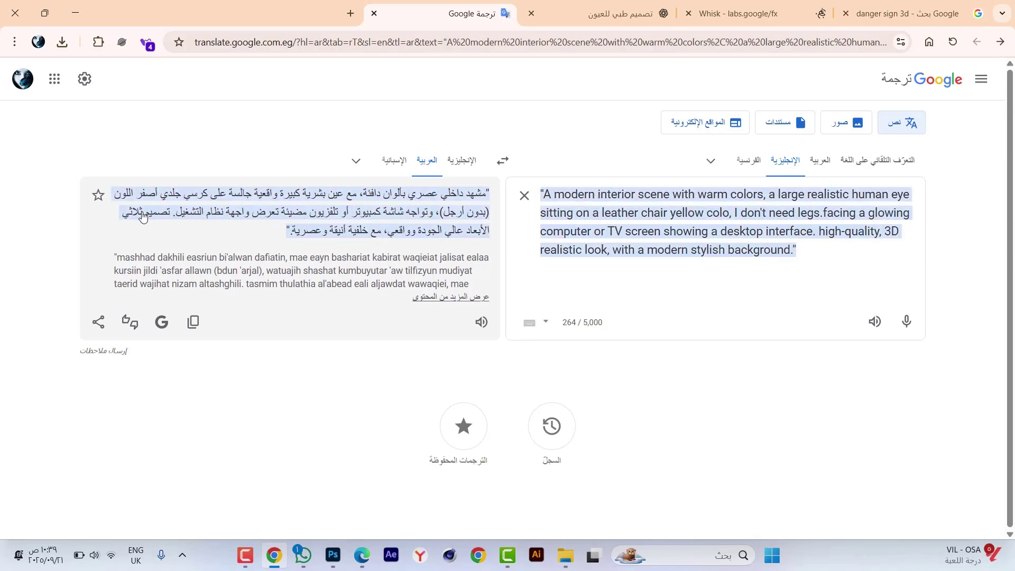
{"action": "triple_click", "coordinate": [590, 196]}
{"action": "key", "text": "ctrl+c"}
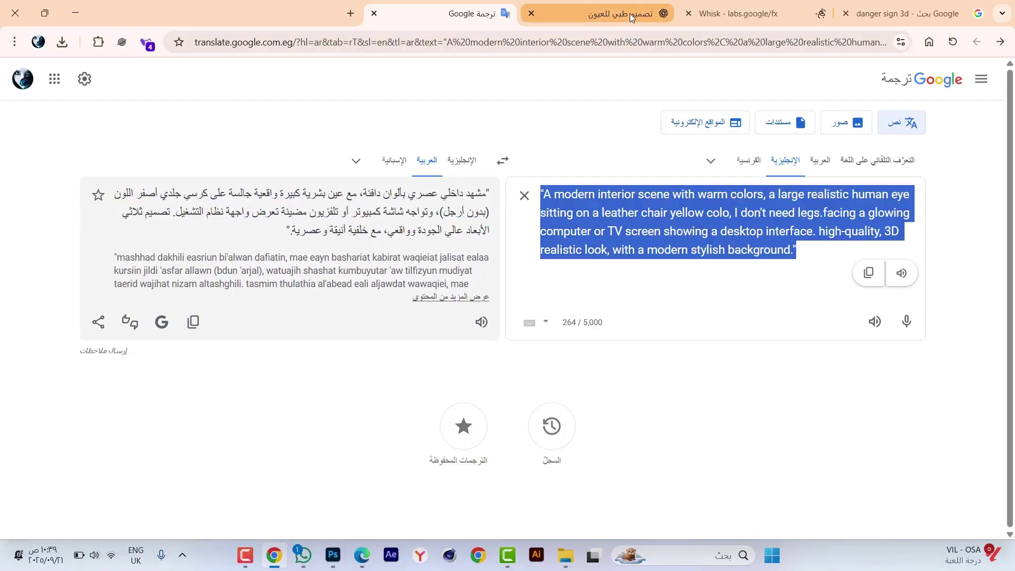
In Whisk, replace the prompt with the copied "A modern interior scene with warm colors" text, generate three rounds of images, and enlarge the sunlit-room result
{"action": "left_click", "coordinate": [730, 13]}
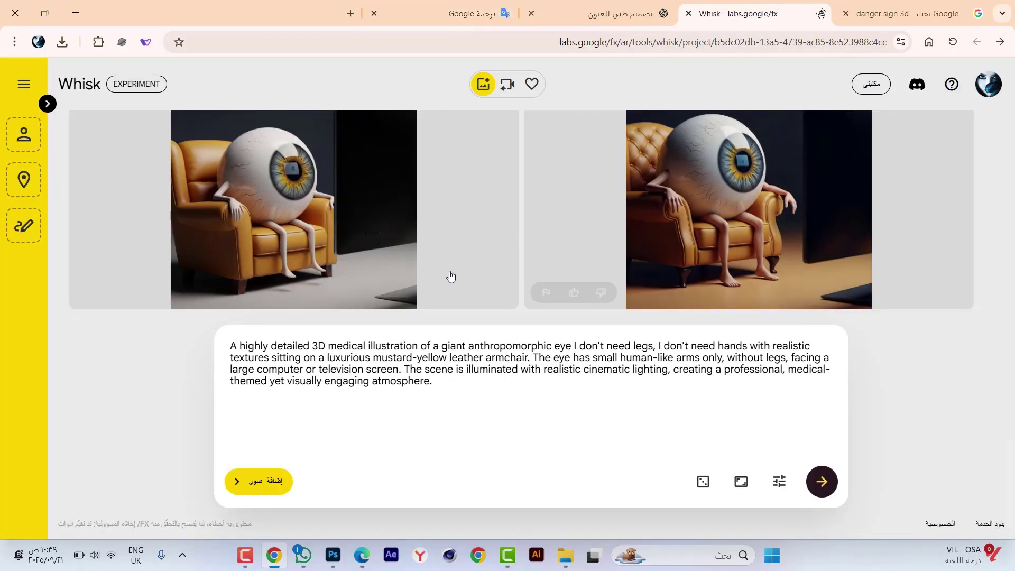
{"action": "triple_click", "coordinate": [500, 347]}
{"action": "key", "text": "ctrl+v"}
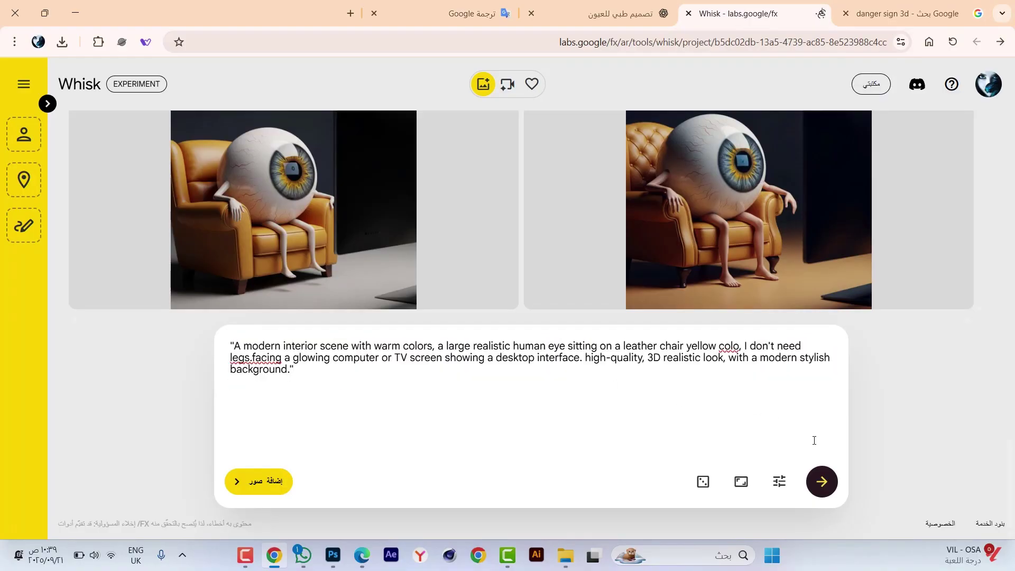
{"action": "left_click", "coordinate": [821, 481]}
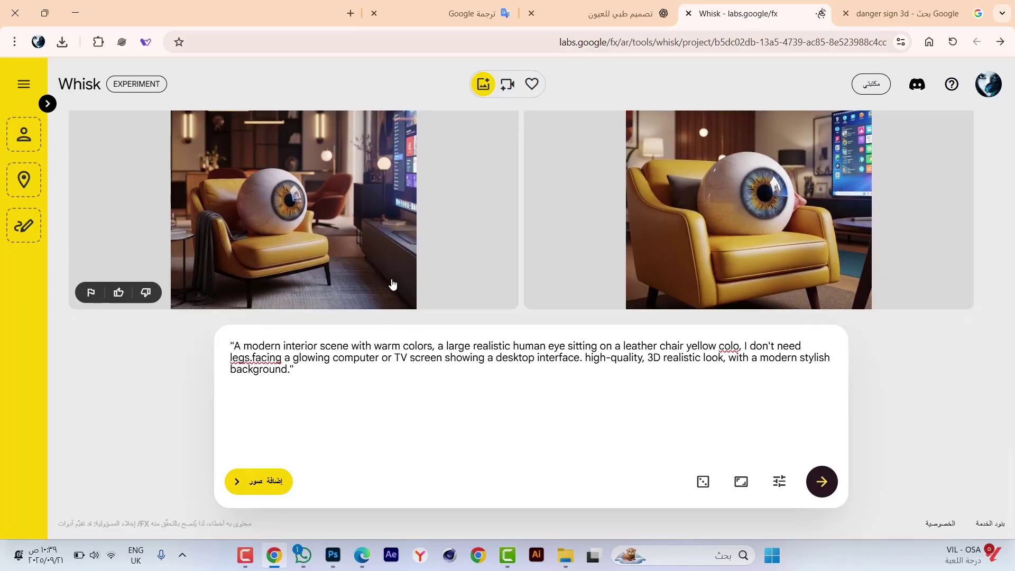
{"action": "left_click", "coordinate": [821, 481]}
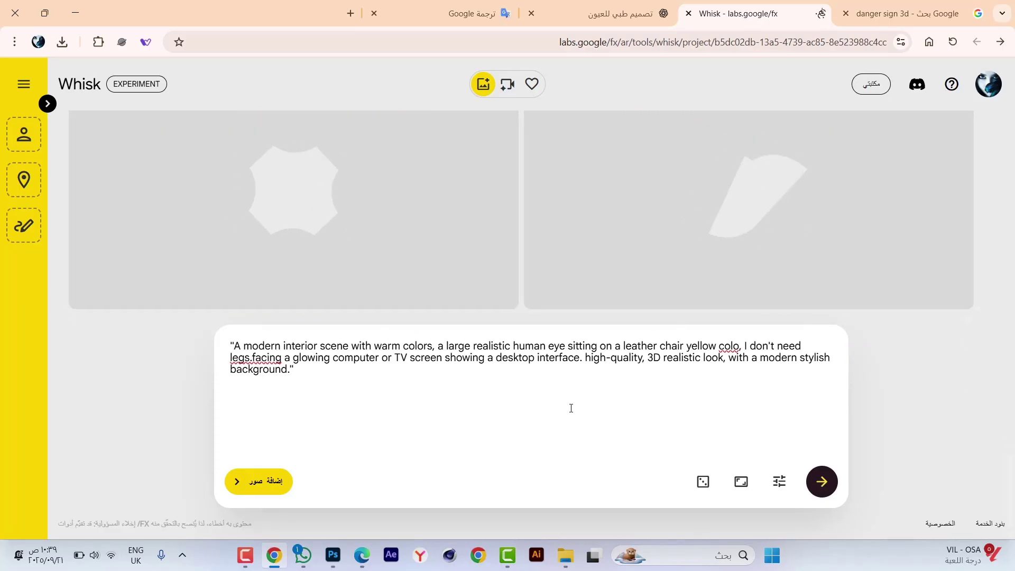
{"action": "left_click", "coordinate": [818, 483]}
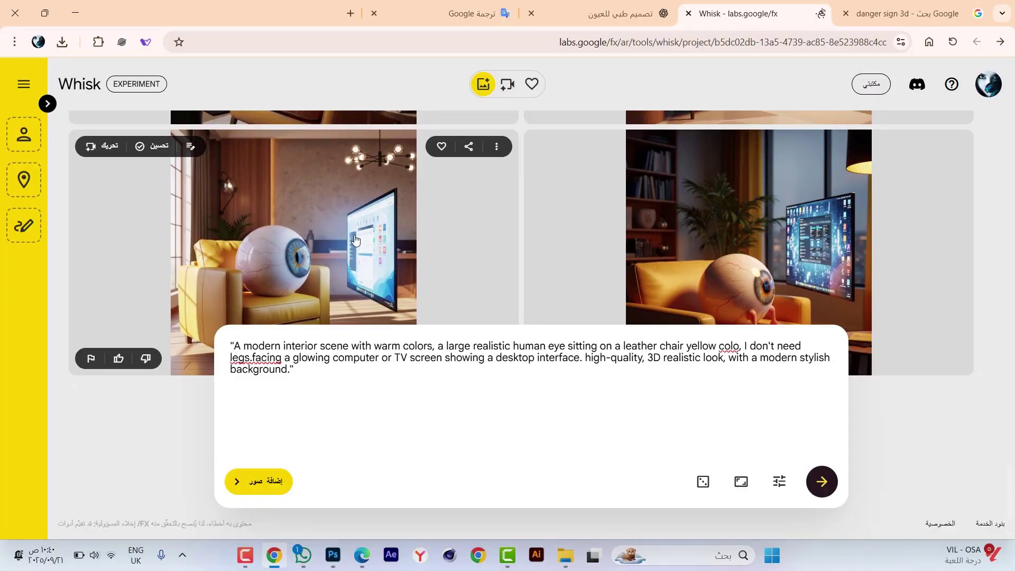
{"action": "scroll", "coordinate": [355, 239], "scroll_direction": "down", "scroll_amount": 2}
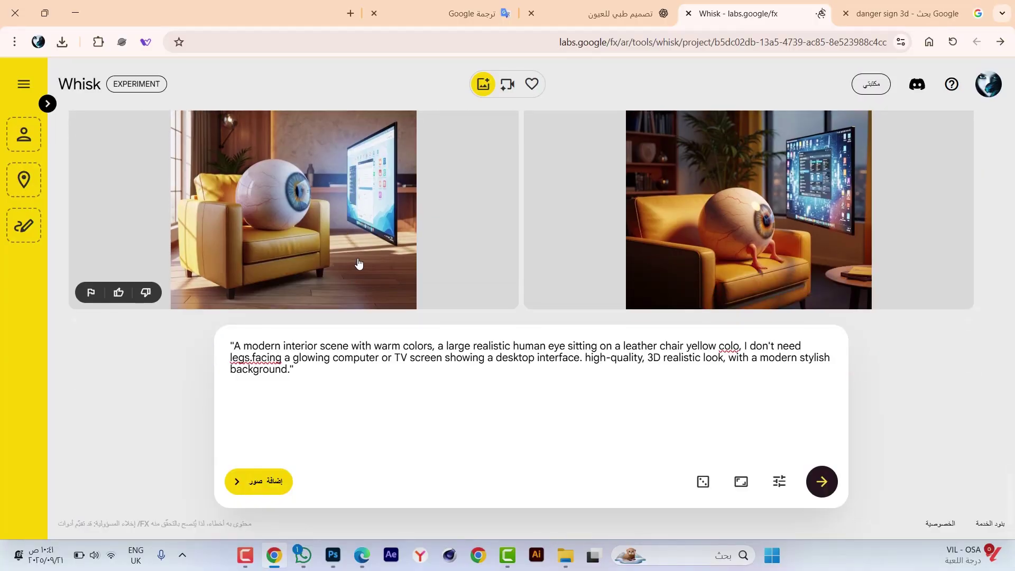
{"action": "left_click", "coordinate": [343, 233]}
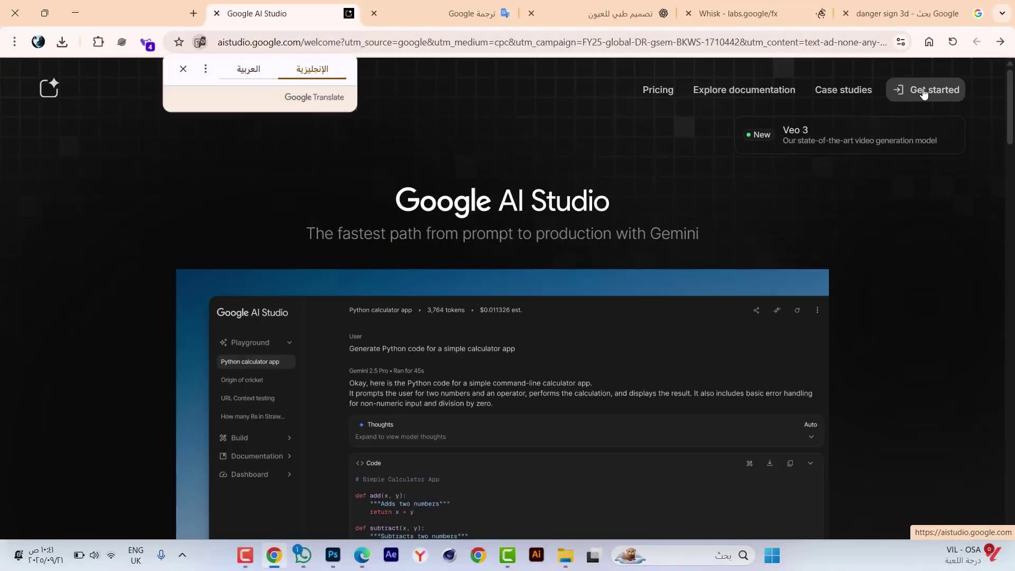
Start Google AI Studio and run the copied "A modern interior scene with warm colors" prompt with the Nano Banana model
{"action": "left_click", "coordinate": [924, 92]}
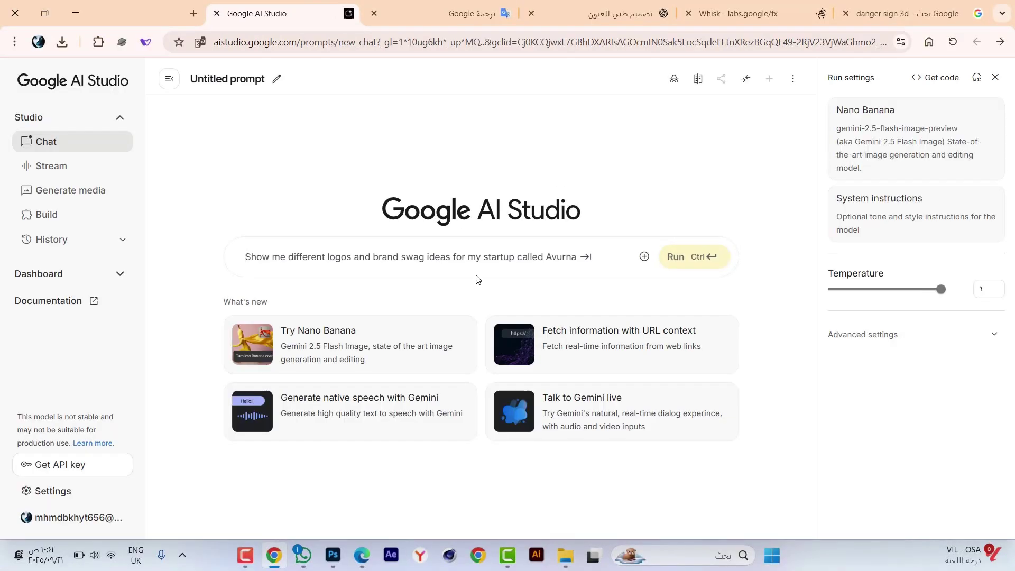
{"action": "left_click", "coordinate": [501, 258]}
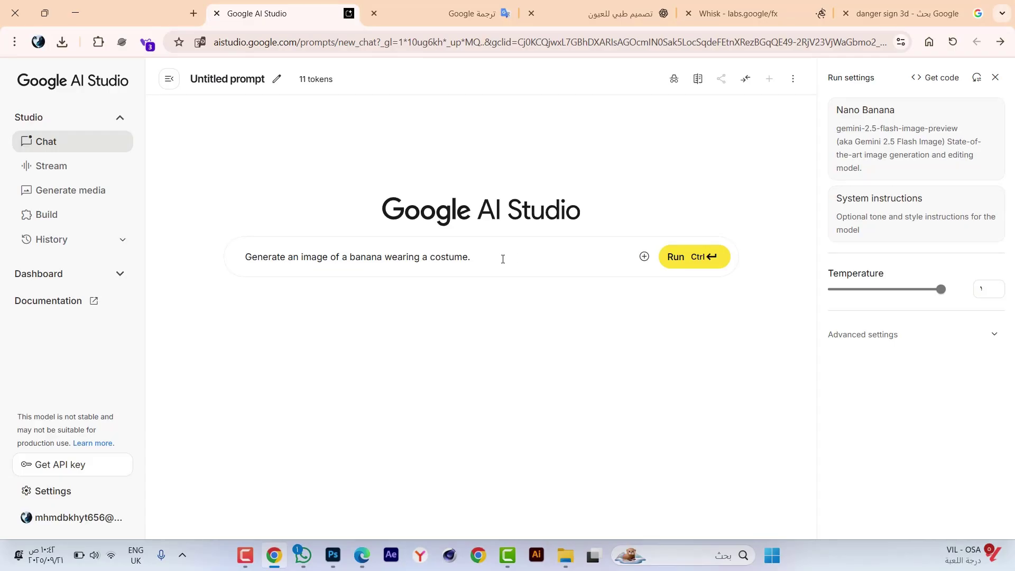
{"action": "key", "text": "ctrl+a"}
{"action": "key", "text": "ctrl+v"}
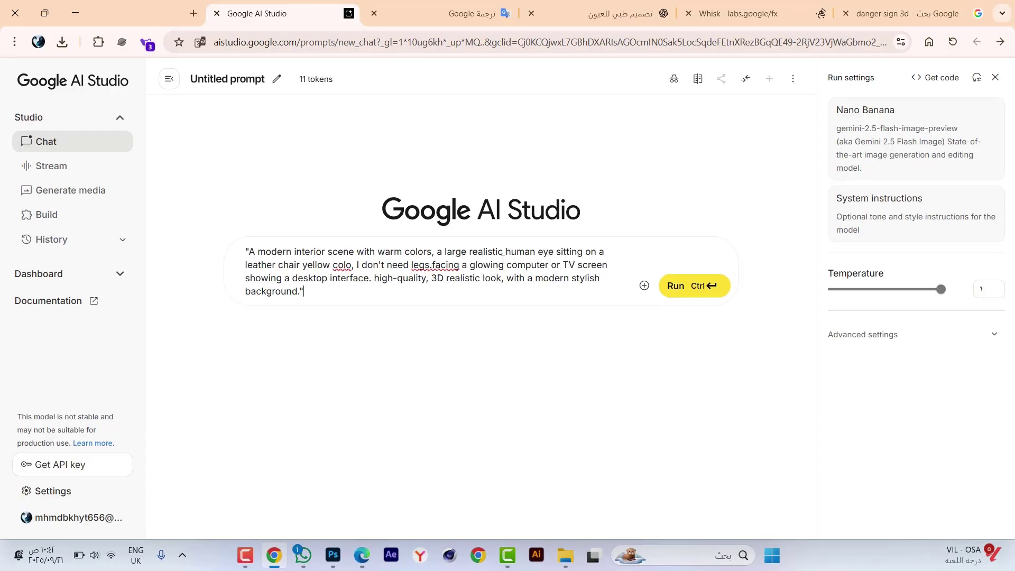
{"action": "left_click", "coordinate": [696, 296]}
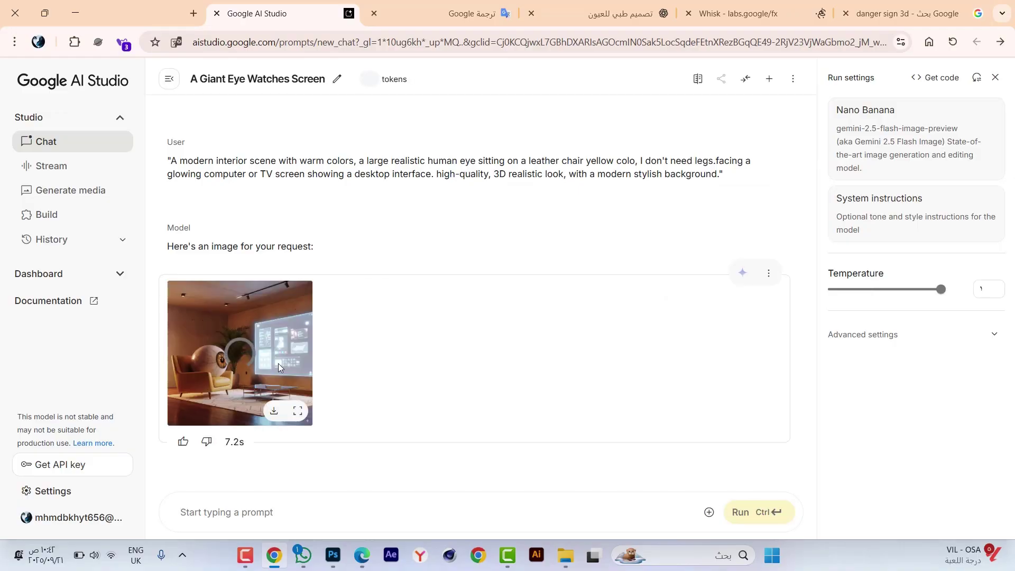
View the generated eye image enlarged, close it, and rerun the prompt for another version
{"action": "left_click", "coordinate": [278, 363]}
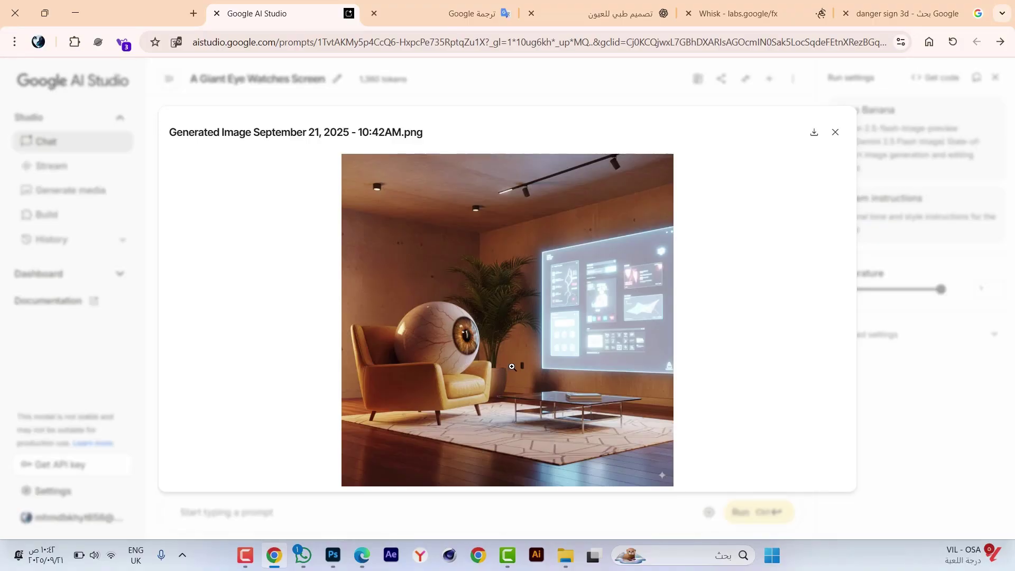
{"action": "left_click", "coordinate": [835, 133]}
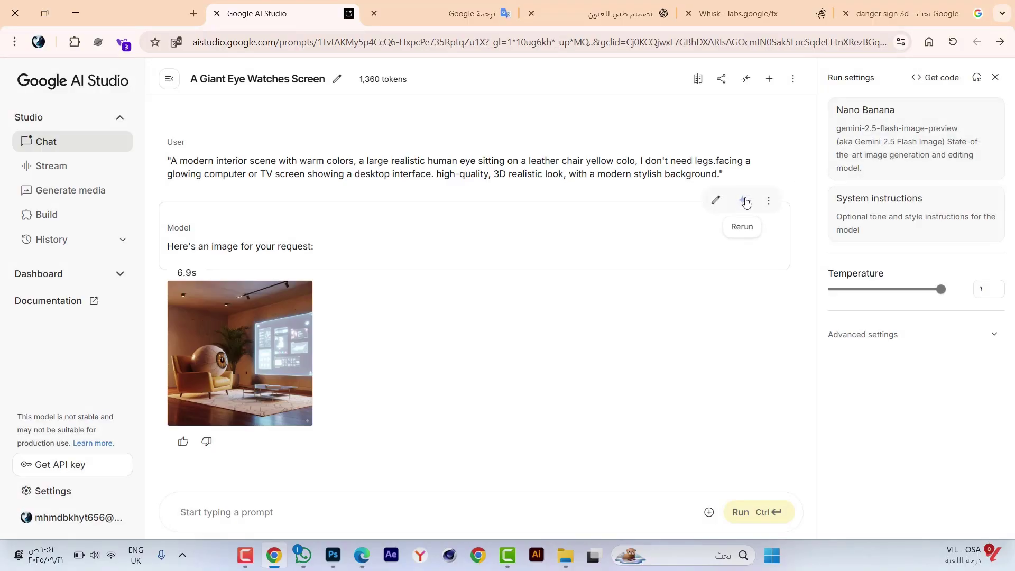
{"action": "left_click", "coordinate": [743, 200]}
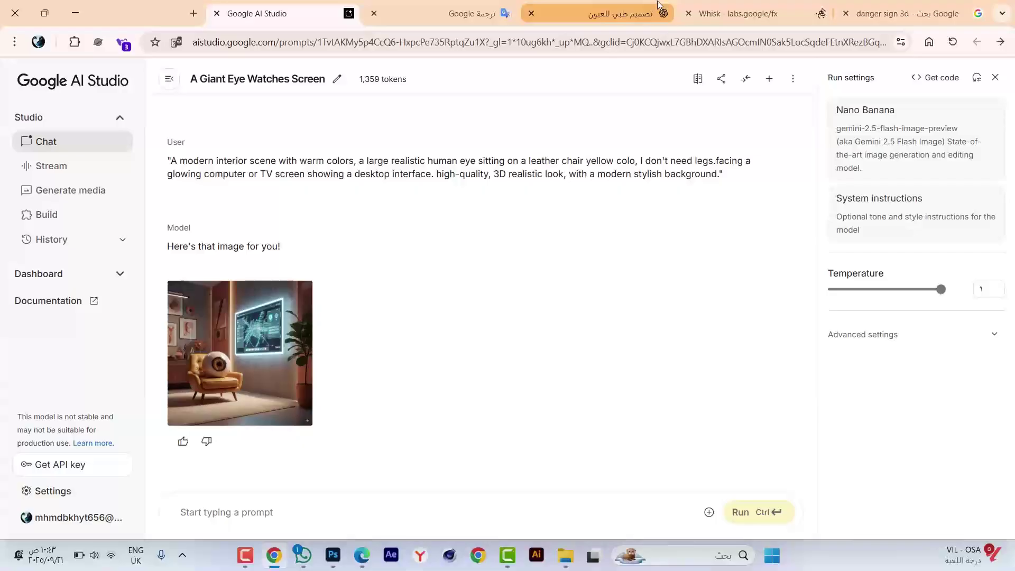
Return to Whisk and compare the generated eye images, enlarging the one with the yellow armchair in the sunlit room
{"action": "left_click", "coordinate": [659, 7]}
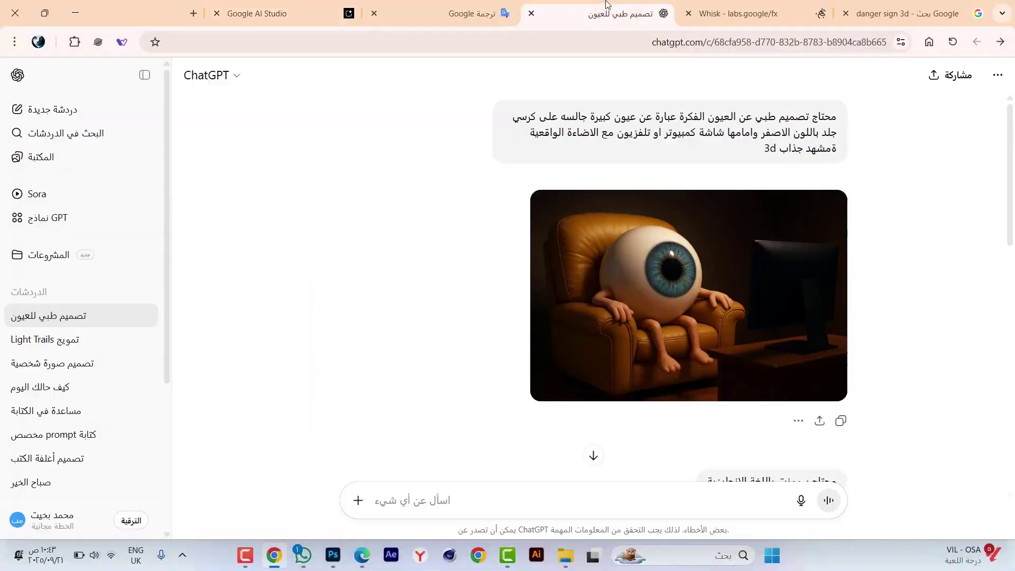
{"action": "left_click", "coordinate": [741, 13]}
{"action": "scroll", "coordinate": [497, 261], "scroll_direction": "up", "scroll_amount": 1}
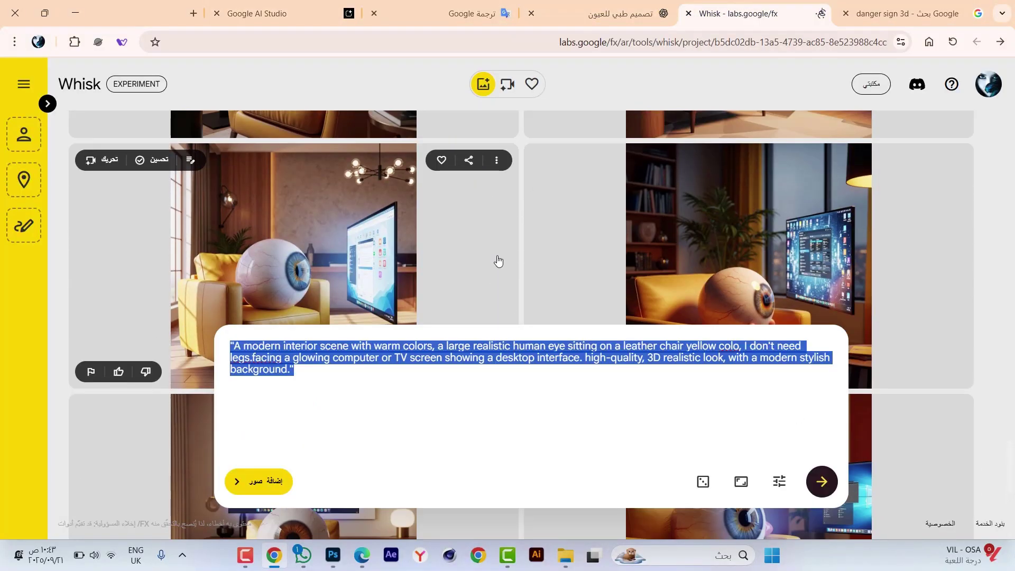
{"action": "scroll", "coordinate": [534, 243], "scroll_direction": "down", "scroll_amount": 1}
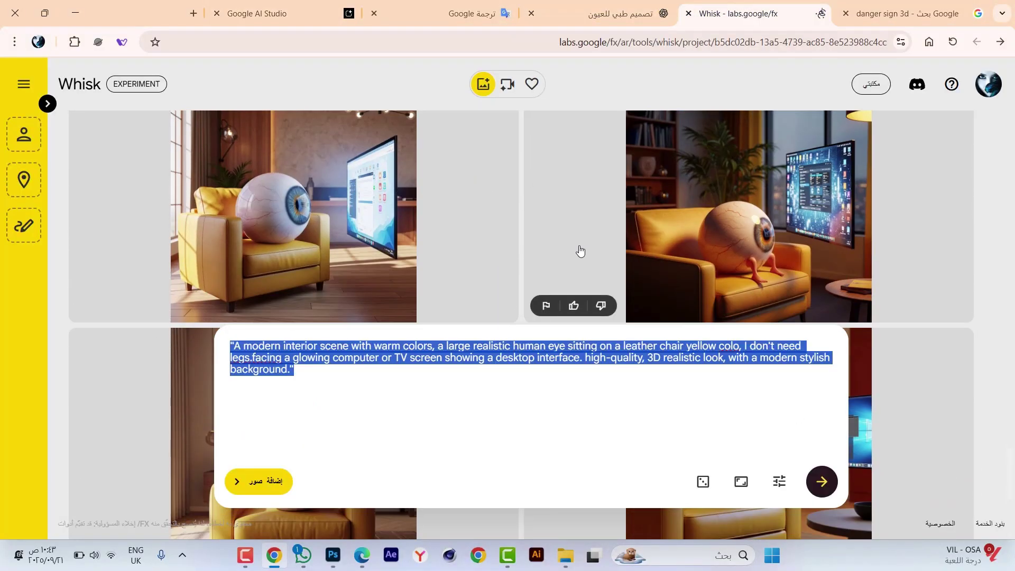
{"action": "scroll", "coordinate": [582, 251], "scroll_direction": "up", "scroll_amount": 5}
{"action": "scroll", "coordinate": [581, 251], "scroll_direction": "up", "scroll_amount": 5}
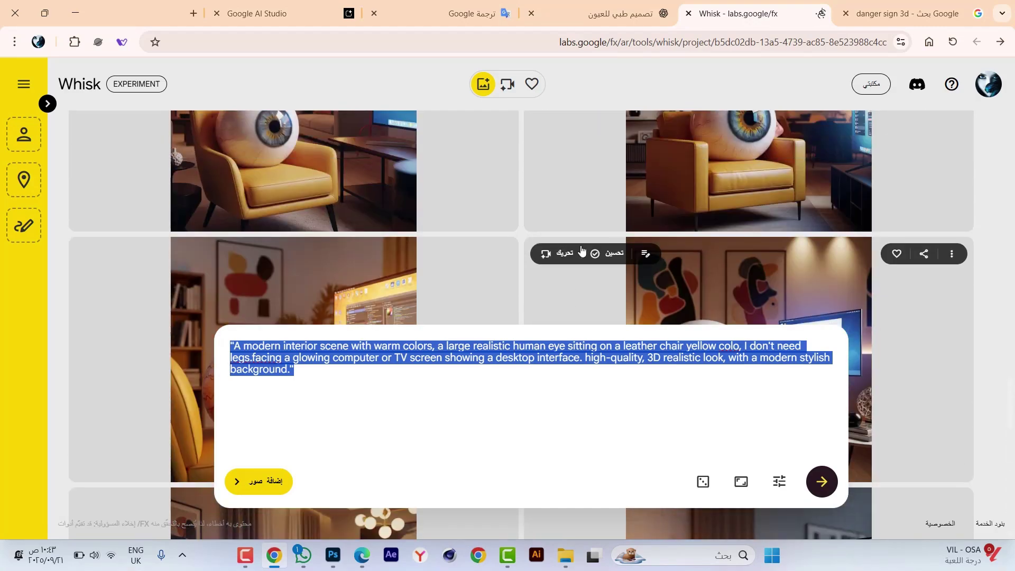
{"action": "scroll", "coordinate": [582, 251], "scroll_direction": "up", "scroll_amount": 5}
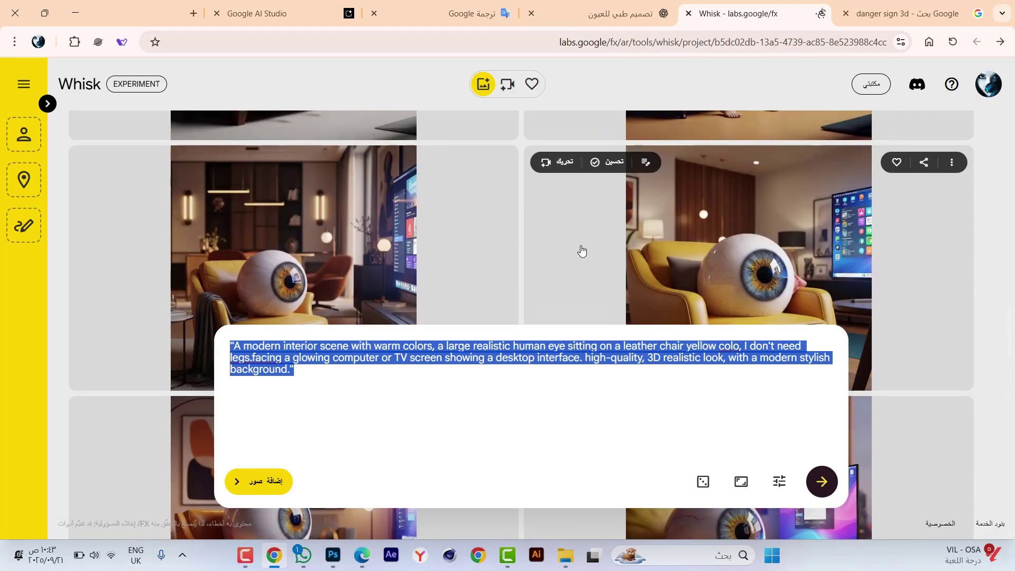
{"action": "scroll", "coordinate": [582, 250], "scroll_direction": "down", "scroll_amount": 10}
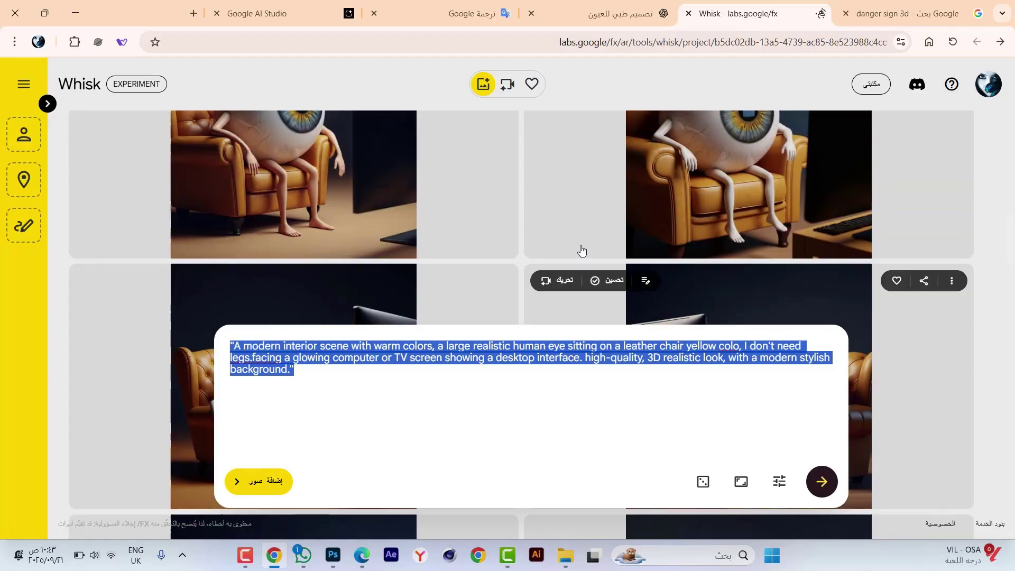
{"action": "scroll", "coordinate": [584, 246], "scroll_direction": "down", "scroll_amount": 10}
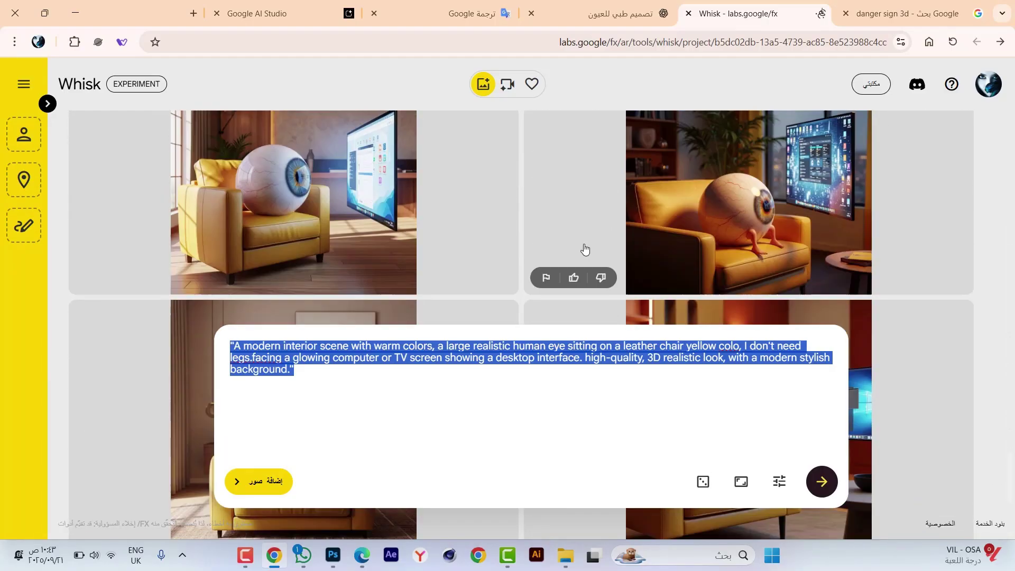
{"action": "left_click", "coordinate": [381, 216]}
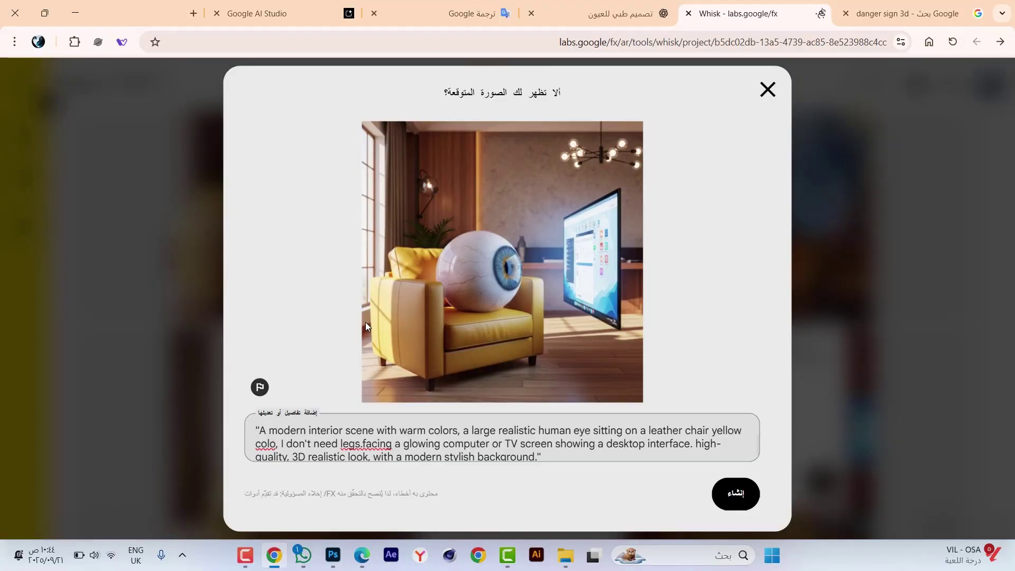
{"action": "left_click", "coordinate": [768, 89]}
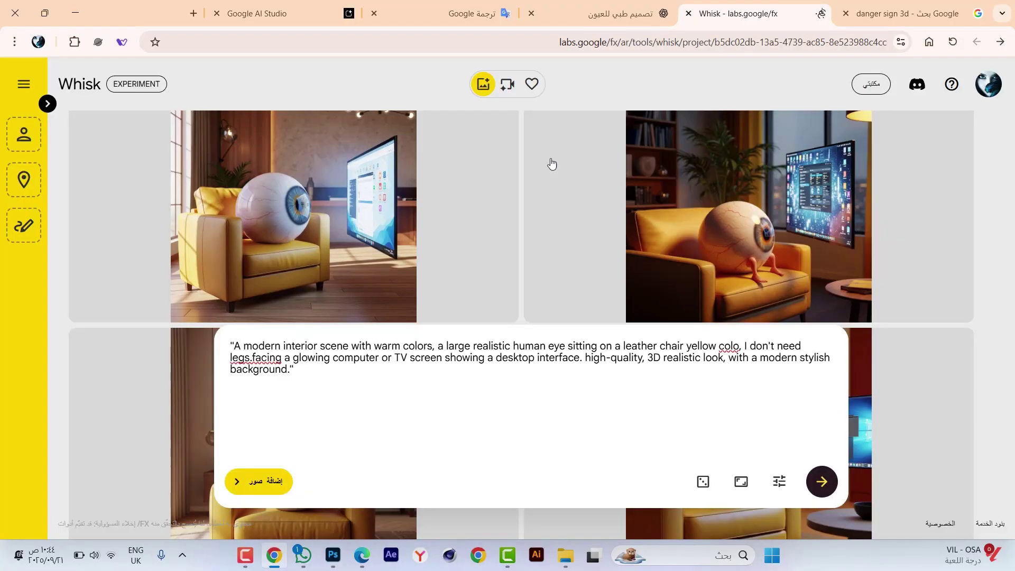
Download the Whisk image of the eye on the yellow armchair in the sunlit room
{"action": "scroll", "coordinate": [499, 164], "scroll_direction": "up", "scroll_amount": 2}
{"action": "left_click", "coordinate": [499, 163]}
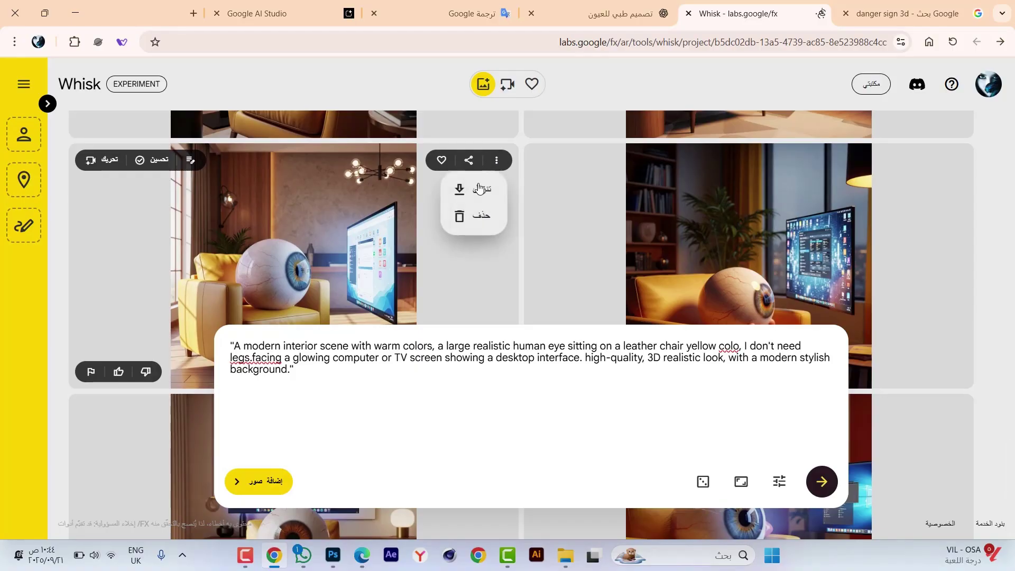
{"action": "left_click", "coordinate": [478, 189]}
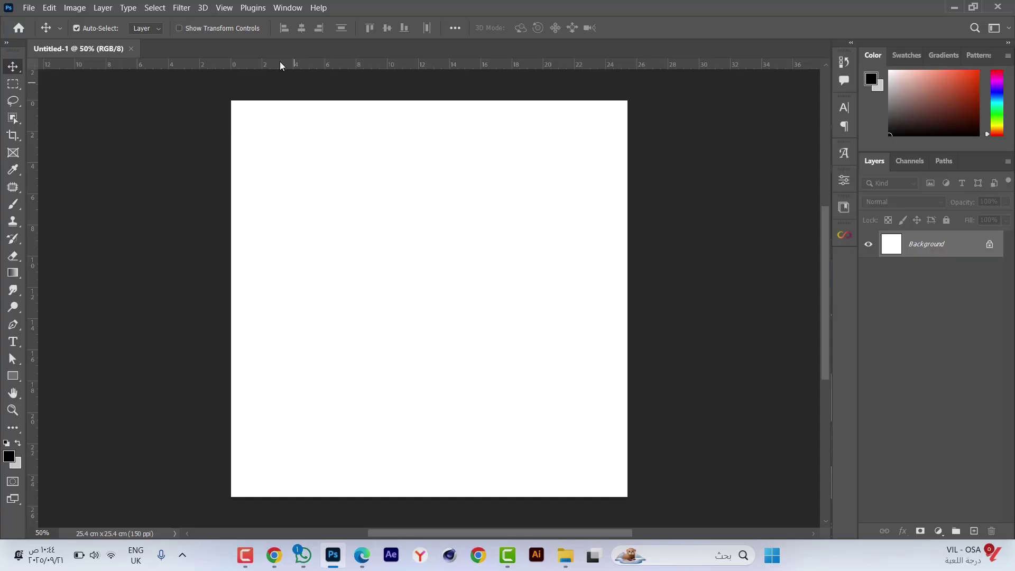
In Photoshop, add a cyan guide layout with 1 cm margins on all four sides of the blank canvas
{"action": "left_click", "coordinate": [226, 8]}
{"action": "mouse_move", "coordinate": [250, 335]}
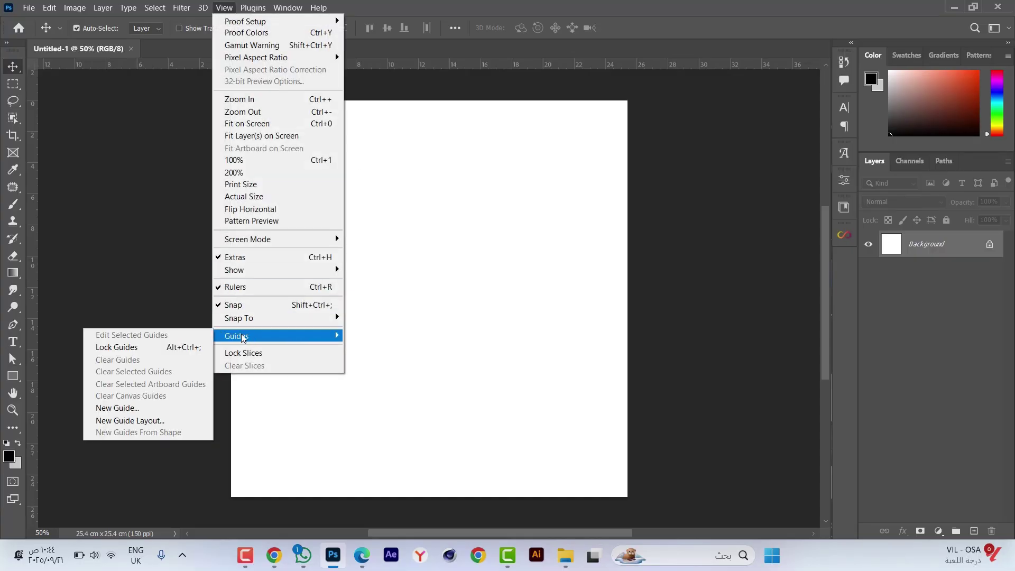
{"action": "left_click", "coordinate": [132, 420]}
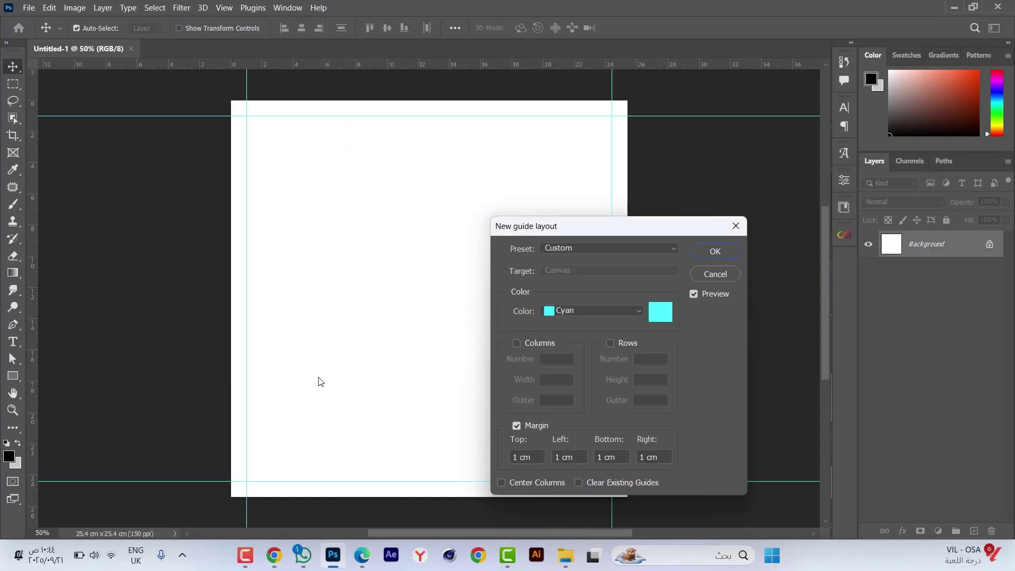
{"action": "left_click", "coordinate": [719, 252]}
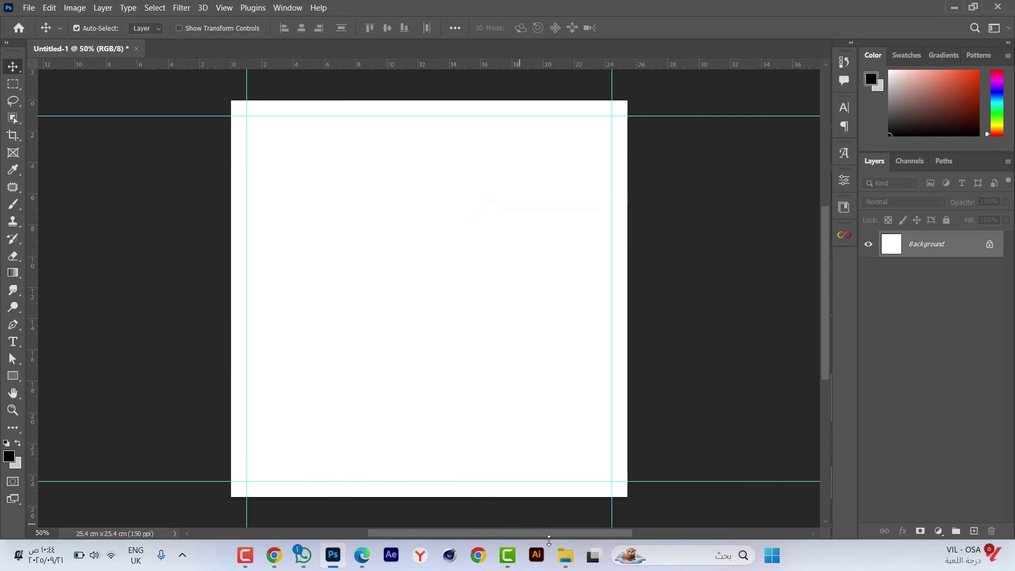
Place the downloaded Whisk eye image from the إحمى عيونك folder into the document and scale it slightly beyond the canvas
{"action": "left_click", "coordinate": [566, 555]}
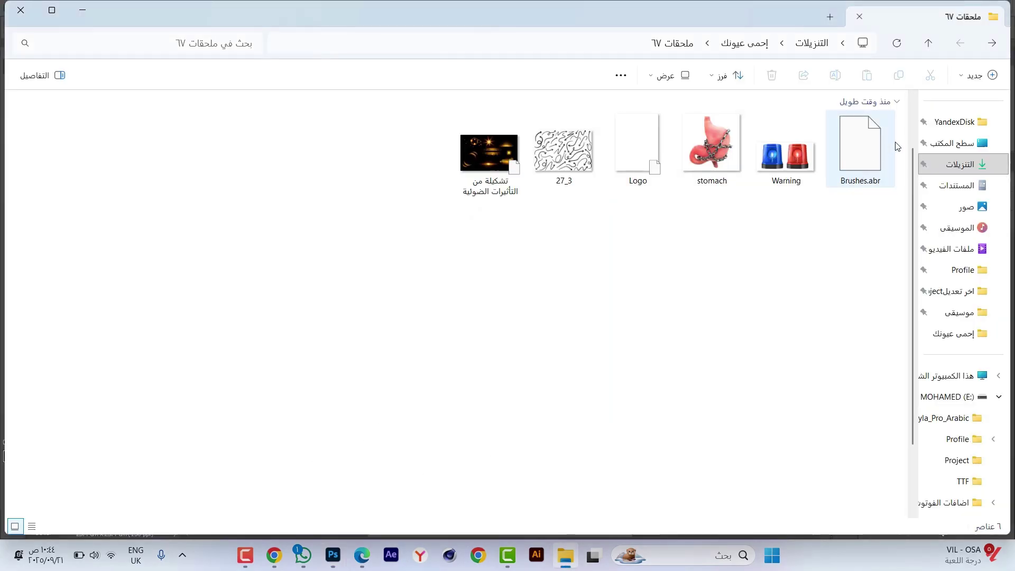
{"action": "left_click", "coordinate": [992, 45]}
{"action": "left_click", "coordinate": [834, 149]}
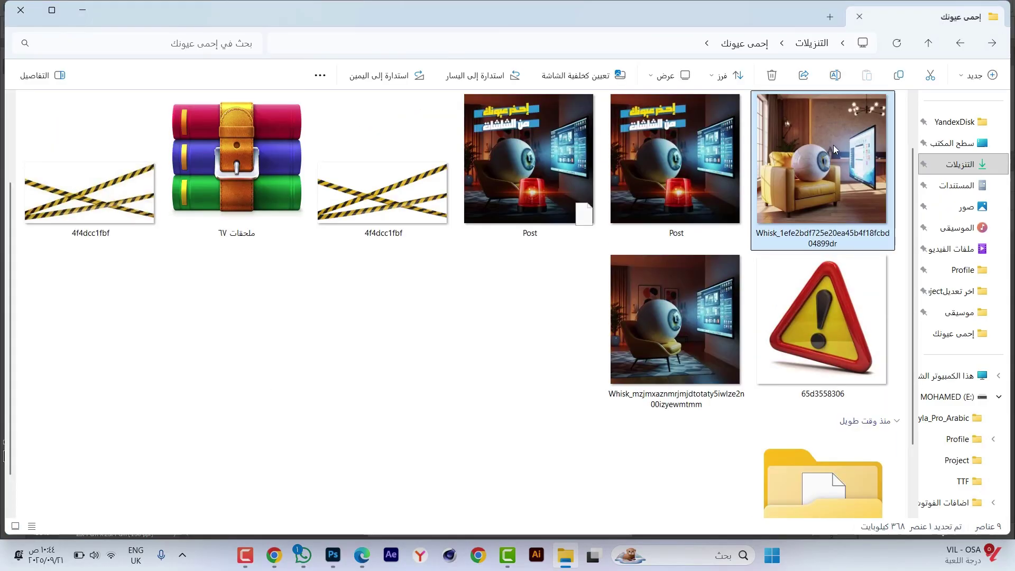
{"action": "left_click_drag", "start_coordinate": [834, 150], "coordinate": [473, 356]}
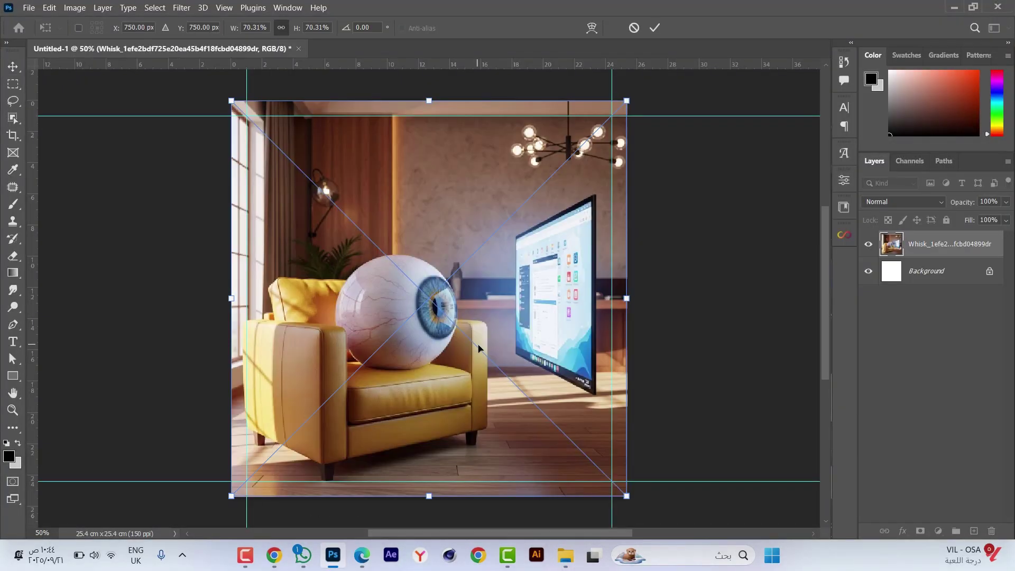
{"action": "left_click_drag", "start_coordinate": [634, 301], "coordinate": [634, 300]}
{"action": "key", "text": "Return"}
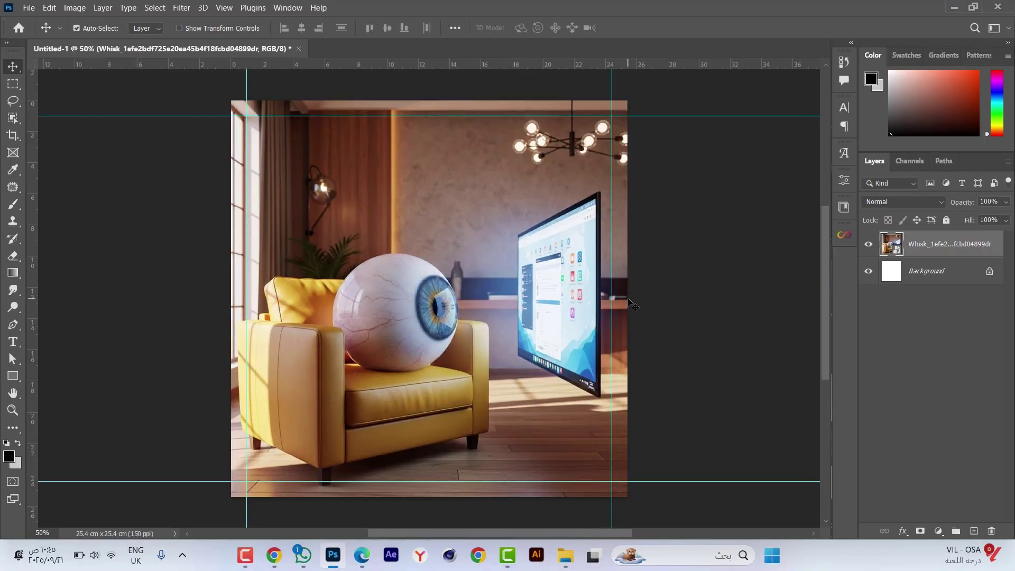
Adjust the eye image with an RGB Curves contrast curve, mapping input 66 to output 40 and input 187 to output 183
{"action": "key", "text": "ctrl+m"}
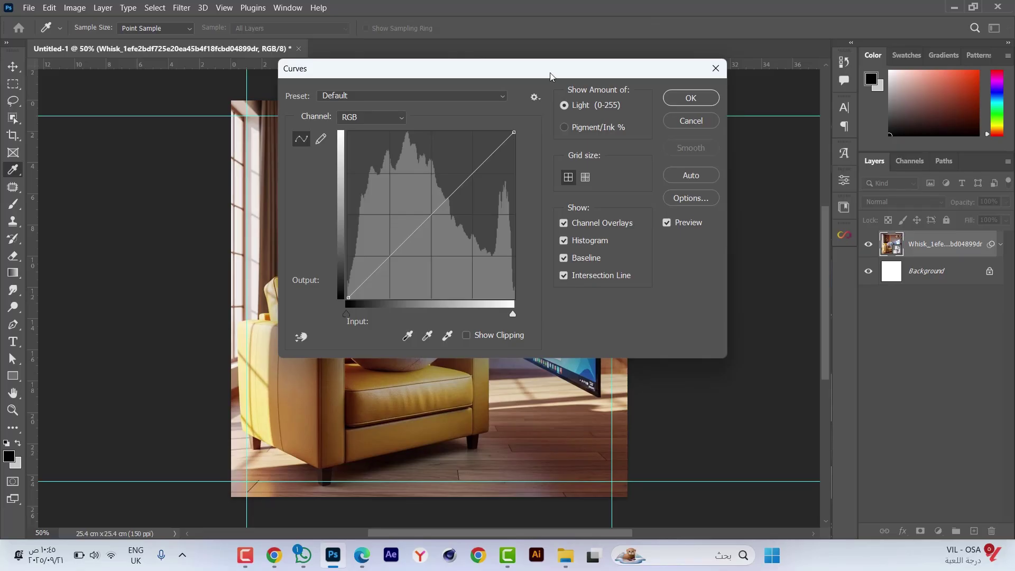
{"action": "left_click_drag", "start_coordinate": [550, 72], "coordinate": [802, 102]}
{"action": "left_click_drag", "start_coordinate": [654, 288], "coordinate": [663, 295]}
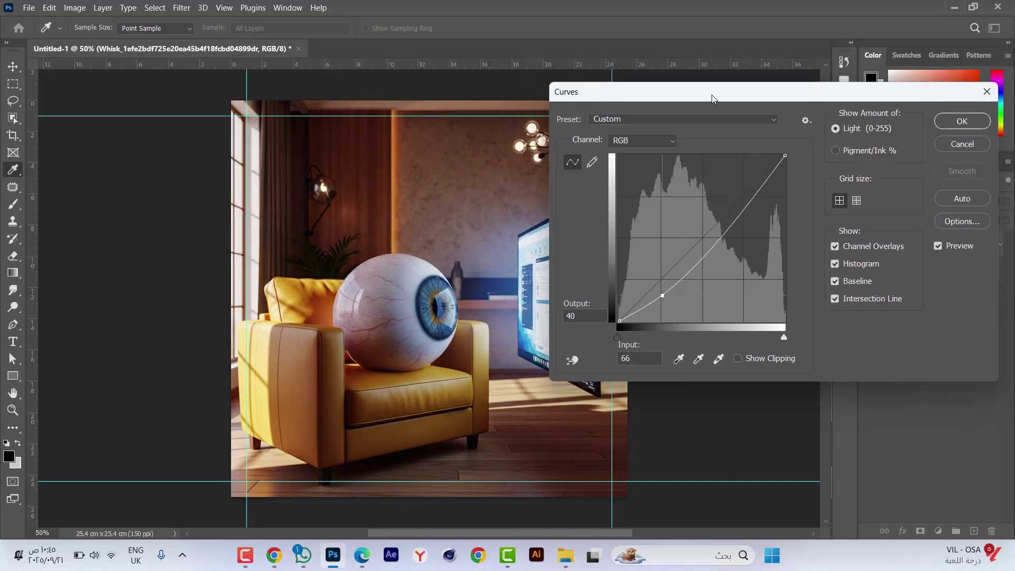
{"action": "left_click_drag", "start_coordinate": [713, 99], "coordinate": [821, 90]}
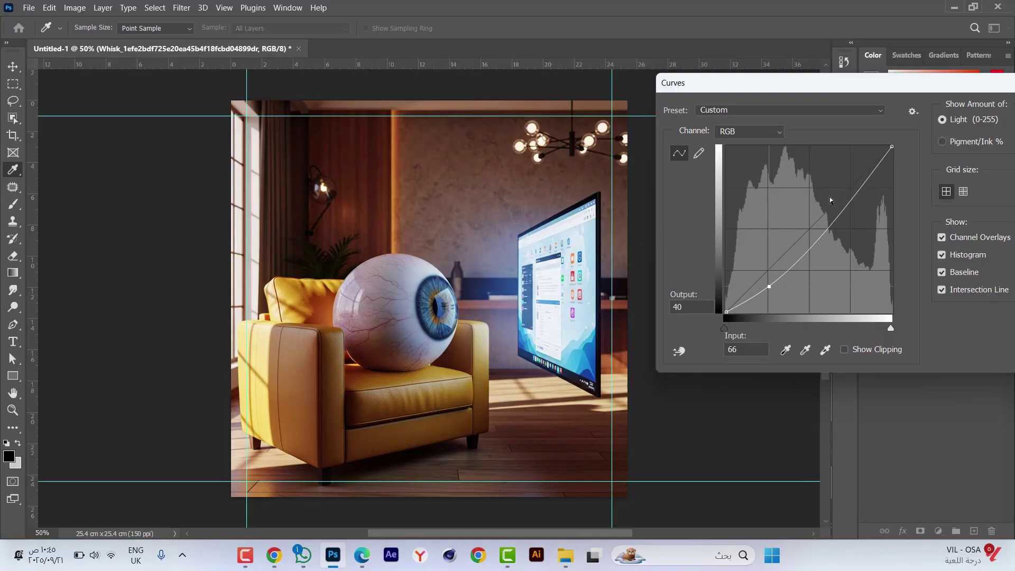
{"action": "left_click_drag", "start_coordinate": [853, 195], "coordinate": [849, 193]}
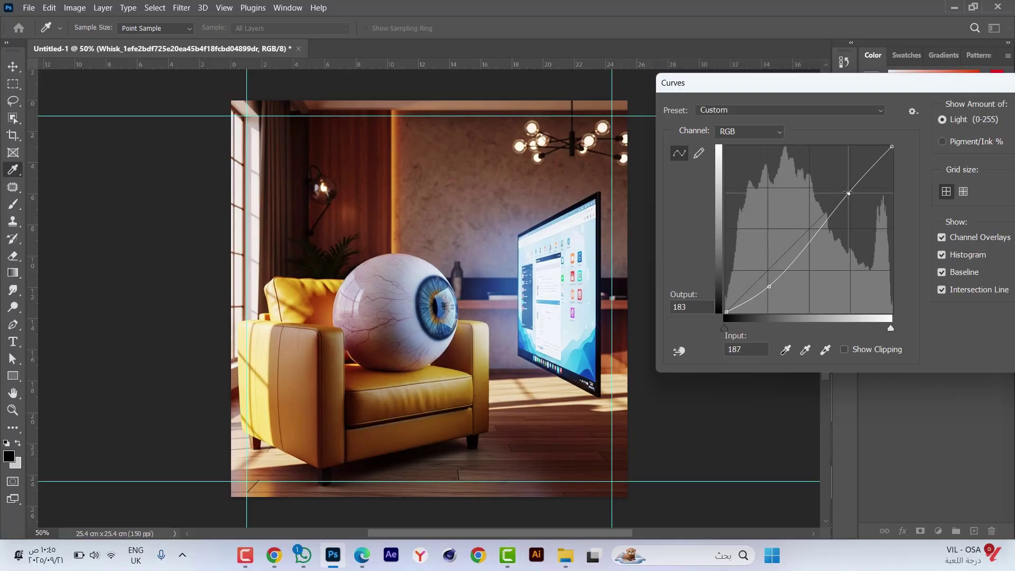
{"action": "left_click_drag", "start_coordinate": [767, 83], "coordinate": [662, 87]}
{"action": "left_click", "coordinate": [965, 127]}
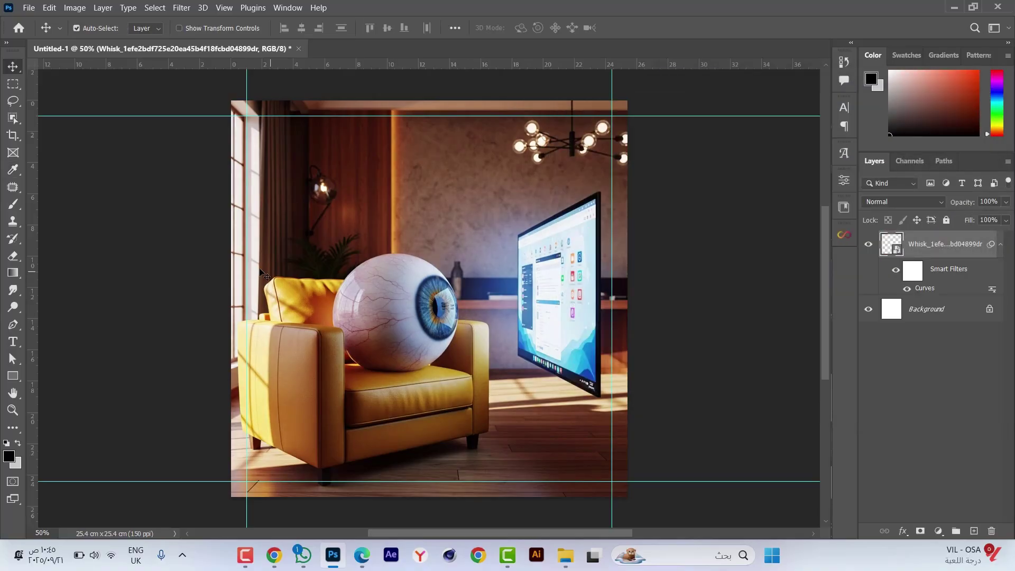
Add the two-line Arabic headline "إحـــذر عيونك" / "من الشاشات" in yellow TS Kufida above the eye
{"action": "key", "text": "t"}
{"action": "left_click", "coordinate": [449, 156]}
{"action": "key", "text": "alt+shift"}
{"action": "type", "text": "إحـــذر عي"}
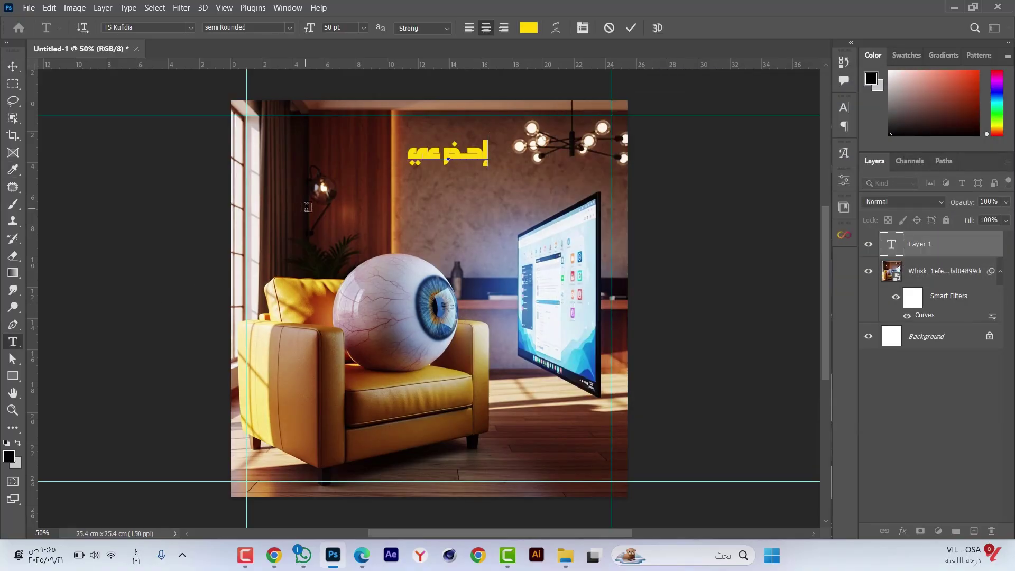
{"action": "type", "text": "ونك"}
{"action": "key", "text": "Return"}
{"action": "type", "text": "من الشاشات"}
{"action": "key", "text": "ctrl+Return"}
Set the headline's leading to Auto and tracking to -5, and scale the text up to about 173%
{"action": "left_click", "coordinate": [844, 107]}
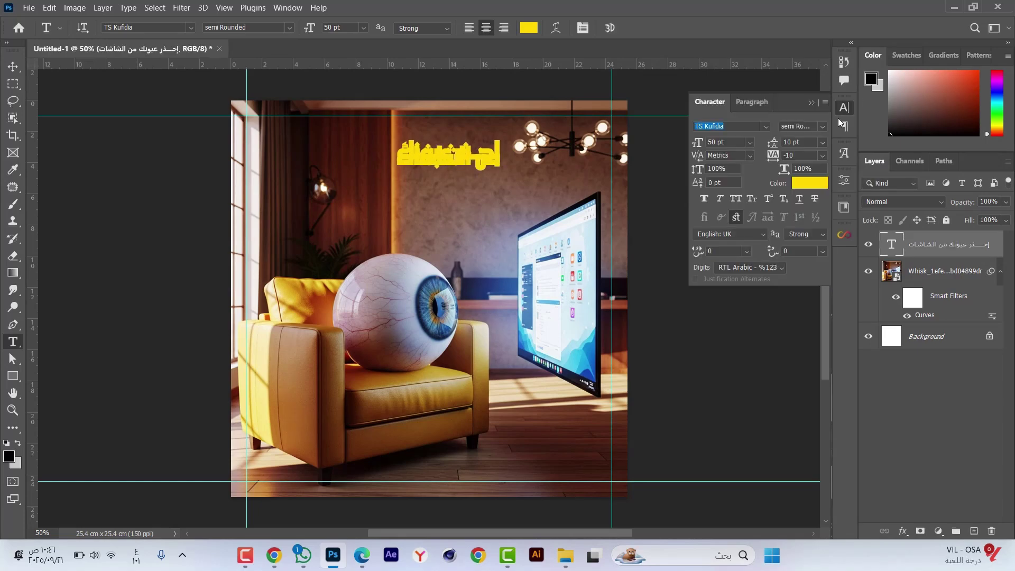
{"action": "left_click", "coordinate": [823, 156]}
{"action": "left_click", "coordinate": [812, 220]}
{"action": "left_click", "coordinate": [822, 143]}
{"action": "left_click", "coordinate": [817, 155]}
{"action": "key", "text": "ctrl+t"}
{"action": "left_click_drag", "start_coordinate": [397, 181], "coordinate": [319, 180]}
{"action": "key", "text": "Return"}
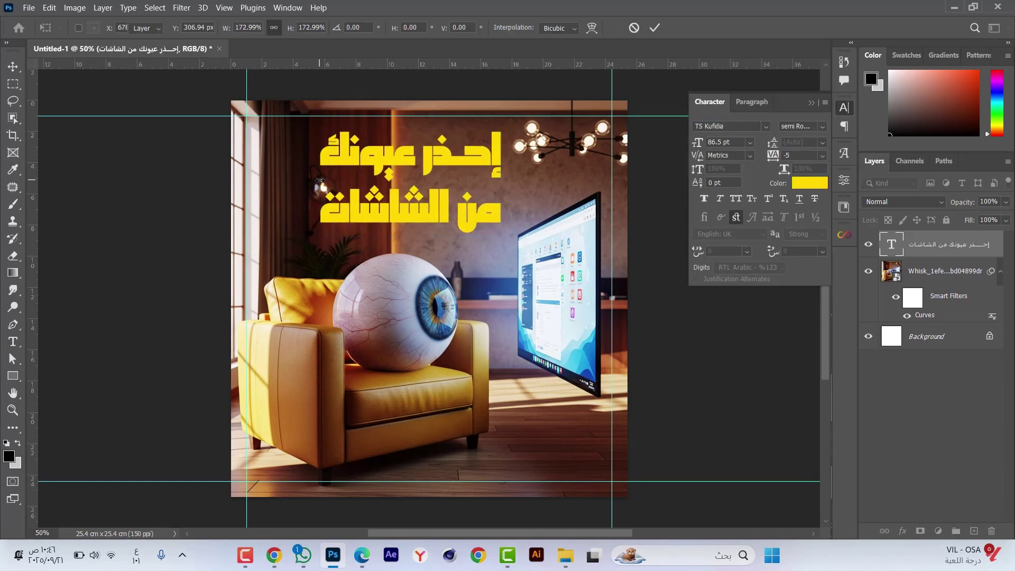
Recolour the headline's second line "من الشاشات" white (ffffff)
{"action": "scroll", "coordinate": [397, 146], "scroll_direction": "up", "scroll_amount": 2}
{"action": "key", "text": "t"}
{"action": "left_click", "coordinate": [427, 231]}
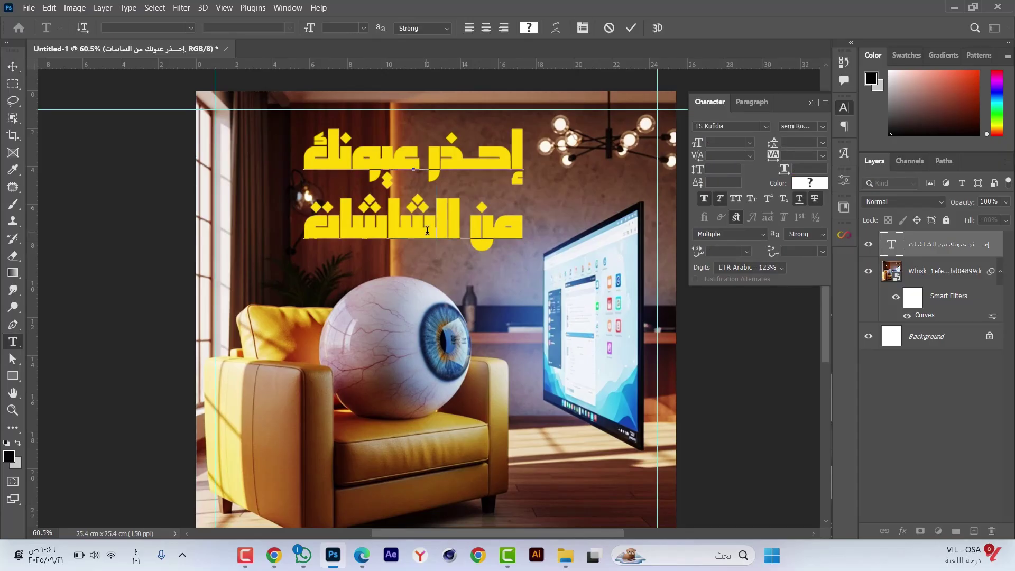
{"action": "triple_click", "coordinate": [427, 231]}
{"action": "left_click", "coordinate": [810, 183]}
{"action": "type", "text": "ffffff"}
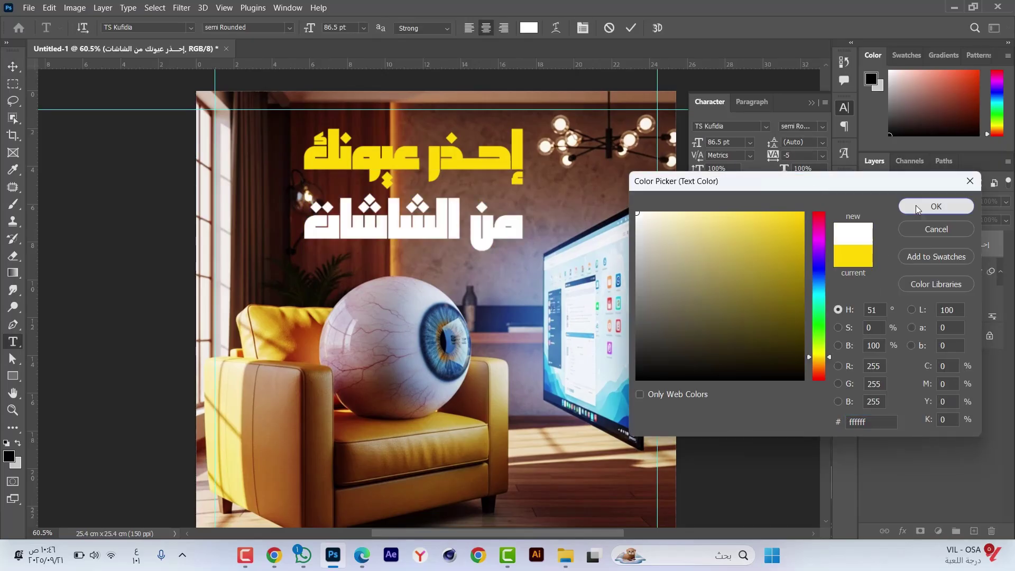
{"action": "left_click", "coordinate": [916, 205]}
{"action": "key", "text": "ctrl+Return"}
Draw a blue bar about 817 × 106 px over the first headline line in Lighter Color mode and copy it onto the second line
{"action": "key", "text": "v"}
{"action": "left_click", "coordinate": [14, 376]}
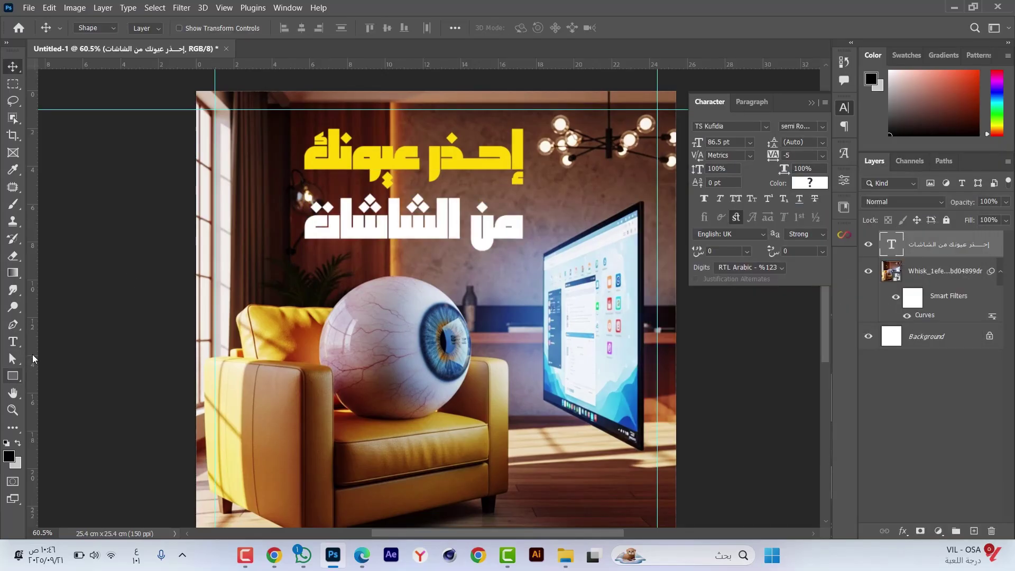
{"action": "left_click_drag", "start_coordinate": [270, 142], "coordinate": [545, 174]}
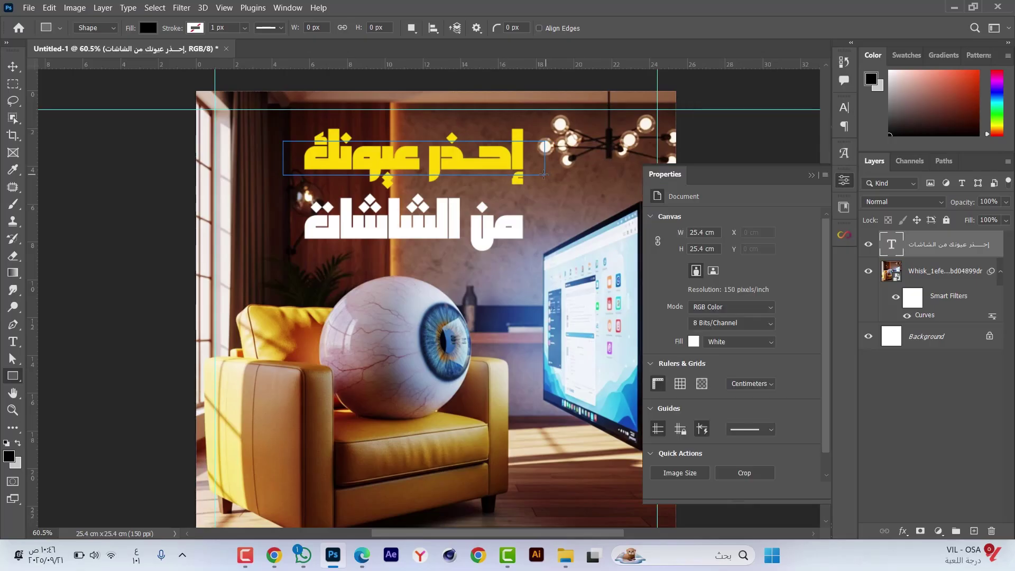
{"action": "left_click", "coordinate": [812, 175]}
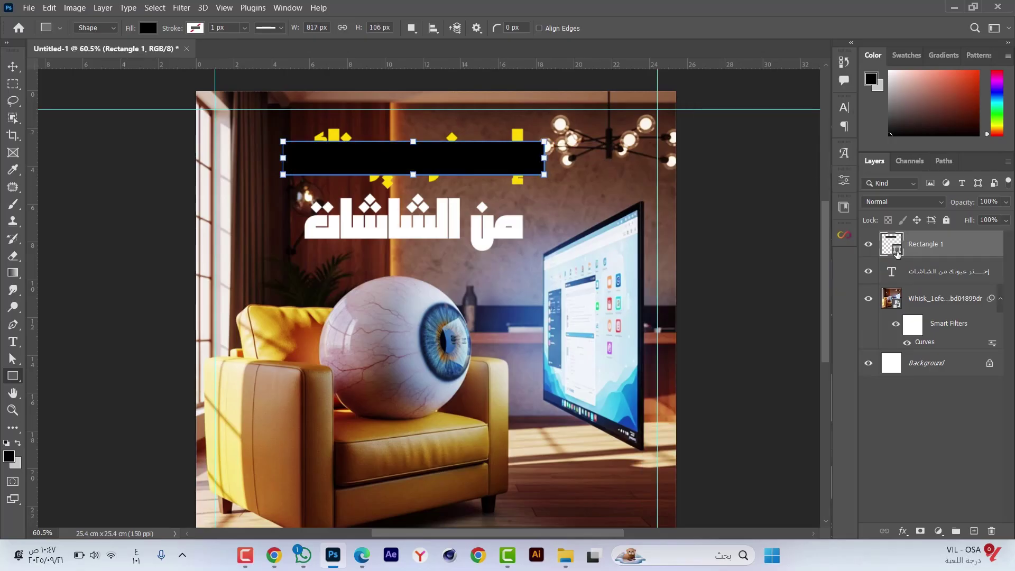
{"action": "double_click", "coordinate": [892, 244]}
{"action": "type", "text": "039aa0"}
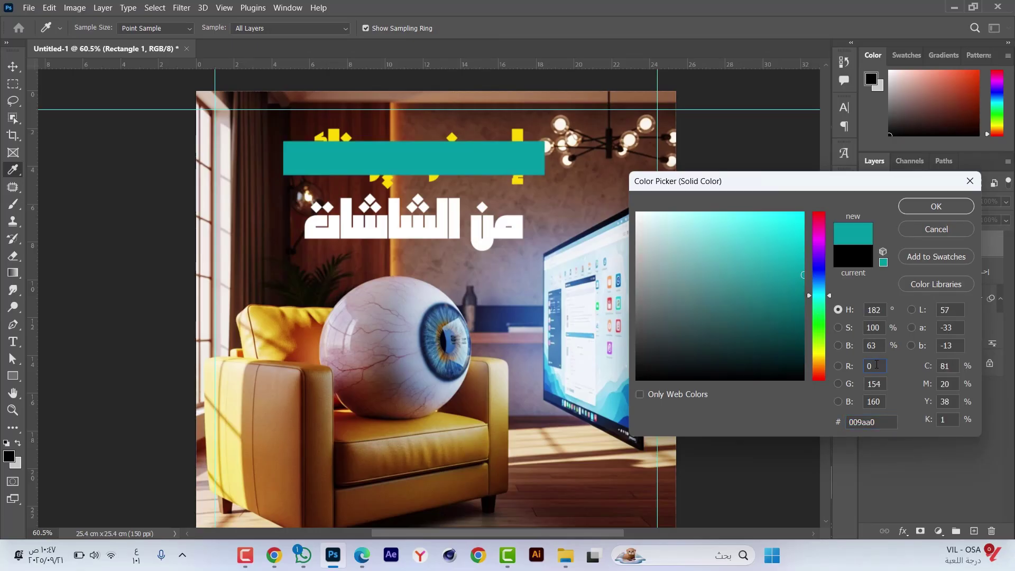
{"action": "type", "text": "154"}
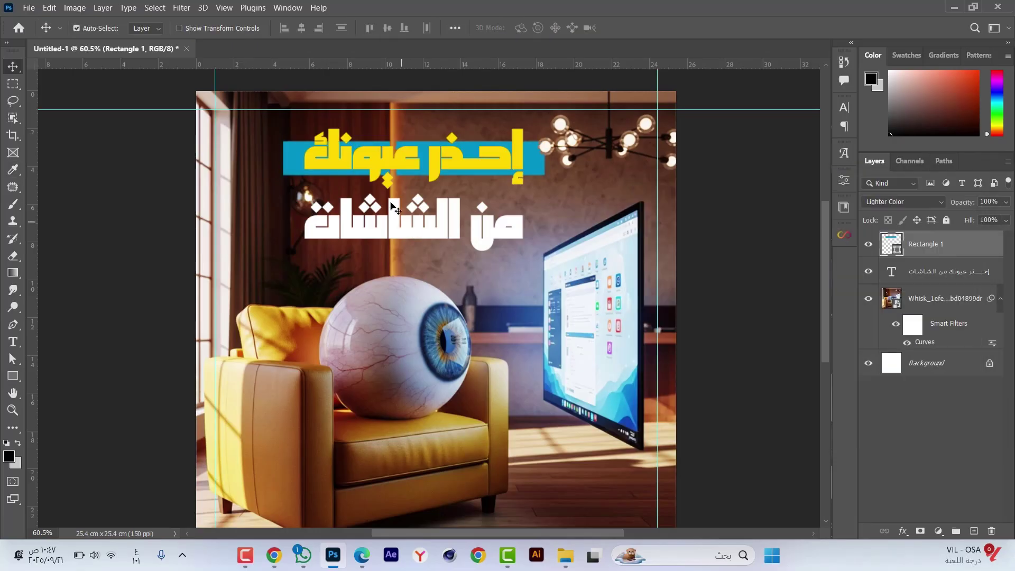
{"action": "left_click_drag", "start_coordinate": [273, 174], "coordinate": [265, 258]}
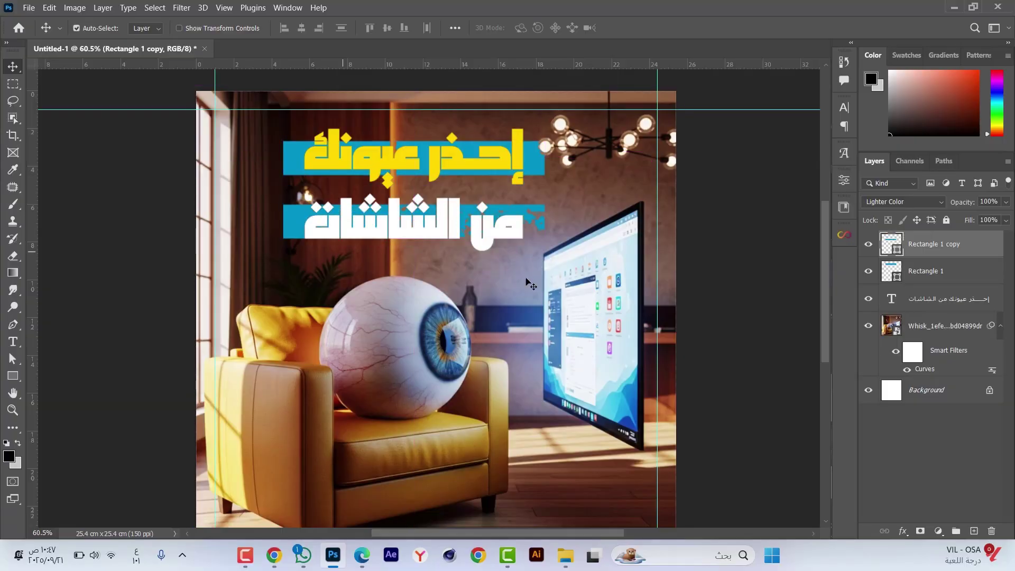
Set both bars to the Color blend mode and move them below the headline text layer
{"action": "left_click", "coordinate": [948, 274], "text": "shift"}
{"action": "left_click", "coordinate": [908, 201]}
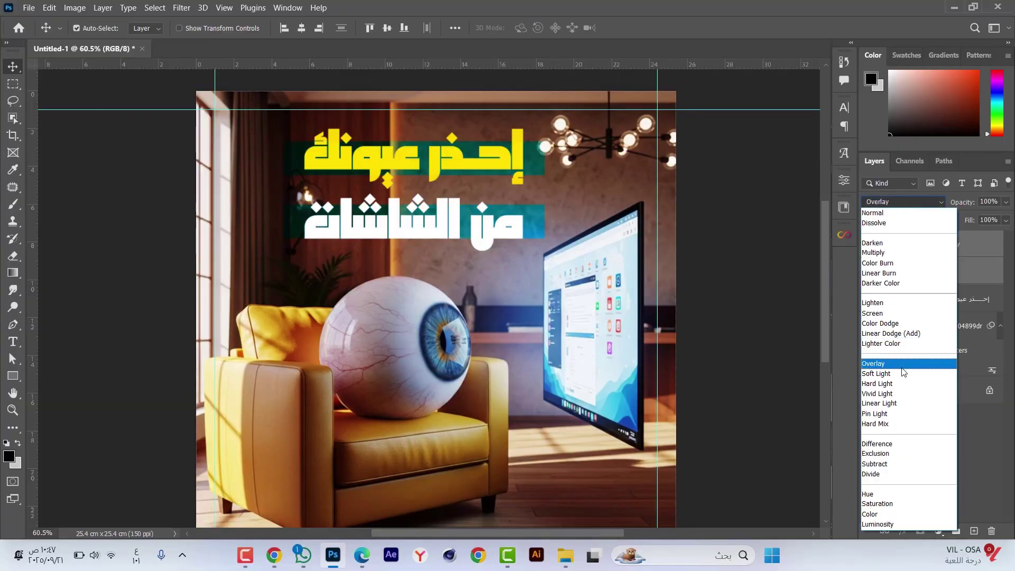
{"action": "left_click", "coordinate": [894, 514]}
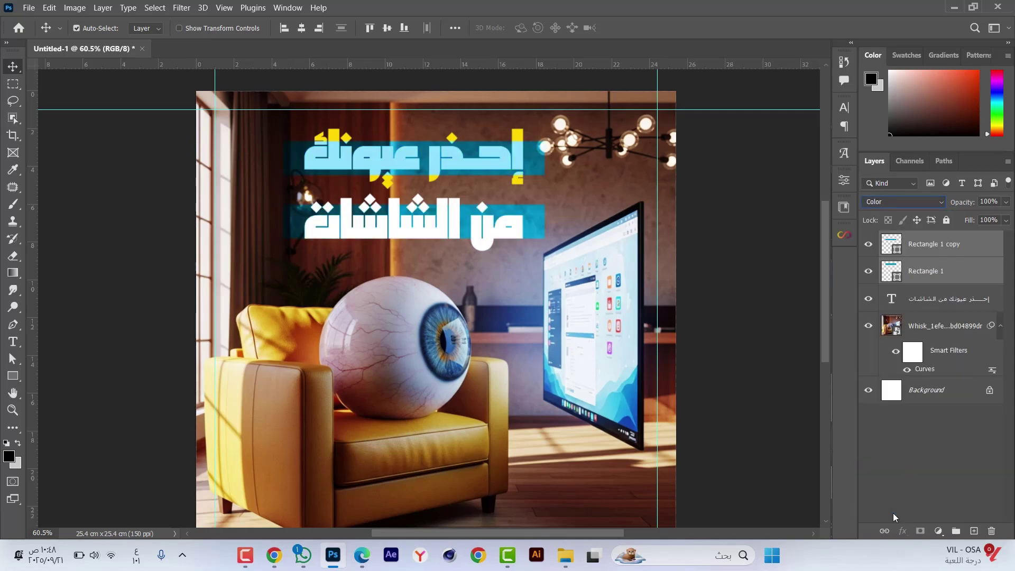
{"action": "key", "text": "ctrl+["}
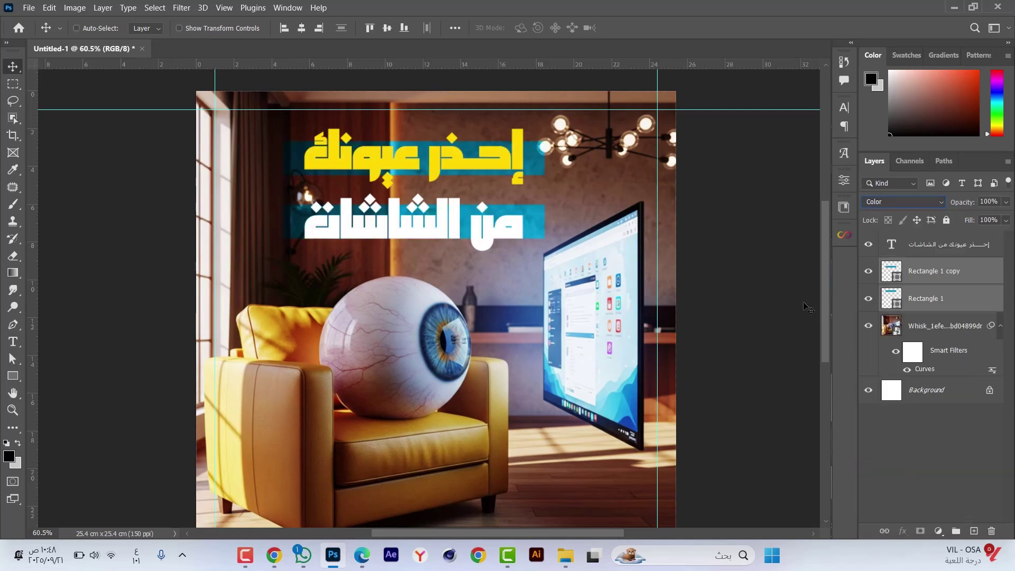
Skew the headline and its two bars together by -5° vertically and shift them slightly left on the canvas
{"action": "left_click", "coordinate": [941, 300]}
{"action": "left_click", "coordinate": [961, 248], "text": "shift"}
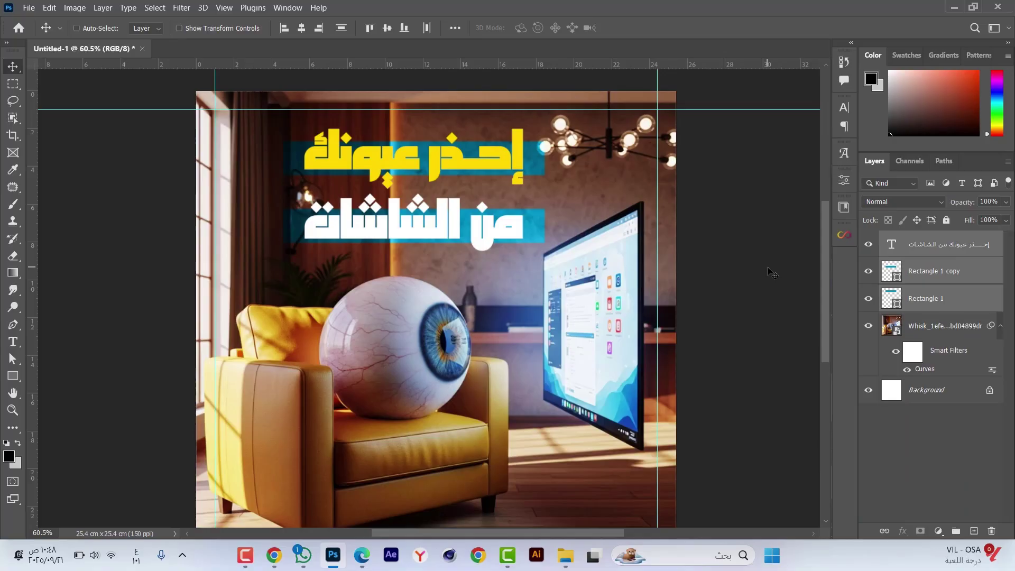
{"action": "key", "text": "ctrl+t"}
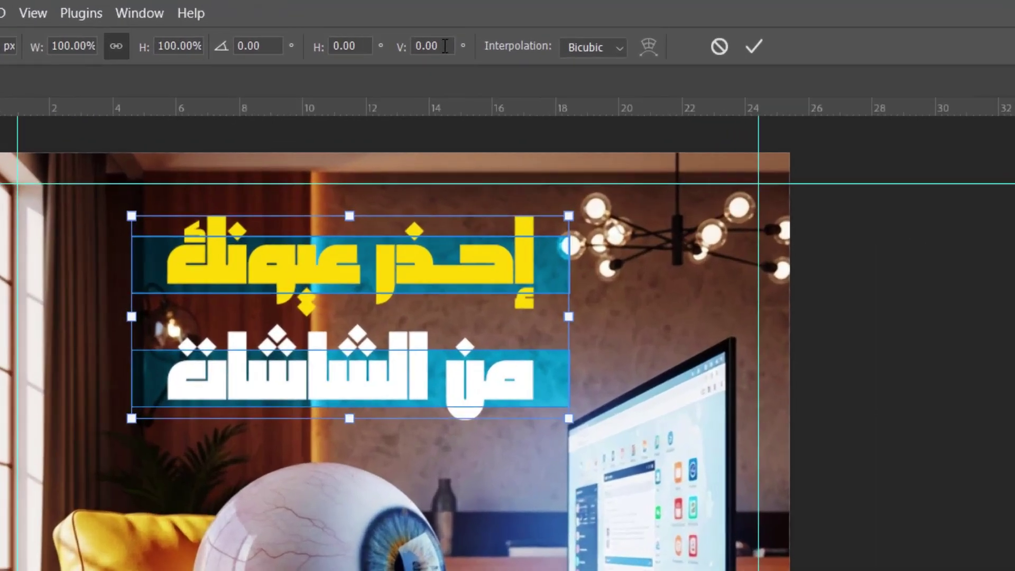
{"action": "left_click", "coordinate": [448, 25]}
{"action": "type", "text": "-5"}
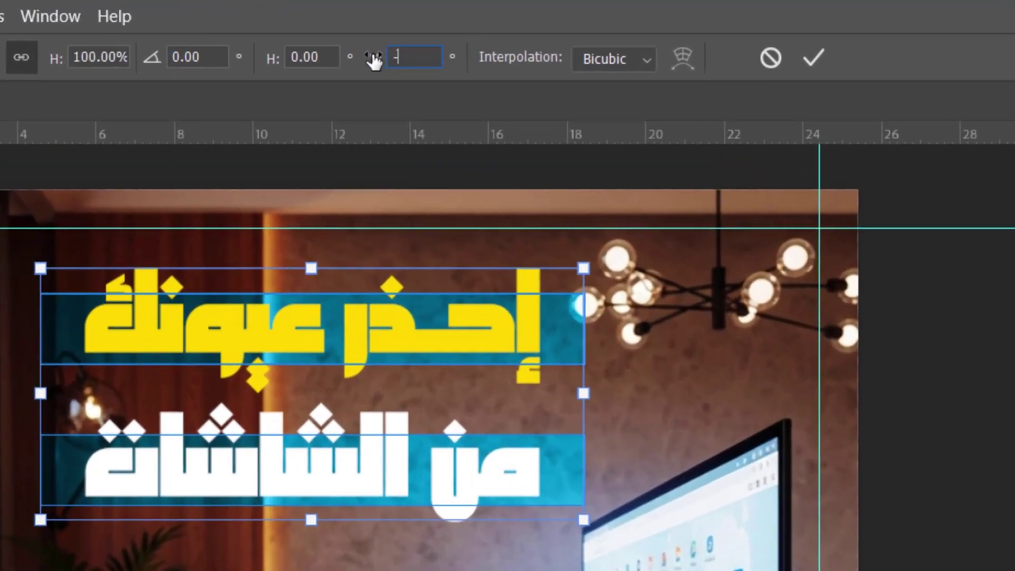
{"action": "key", "text": "Return"}
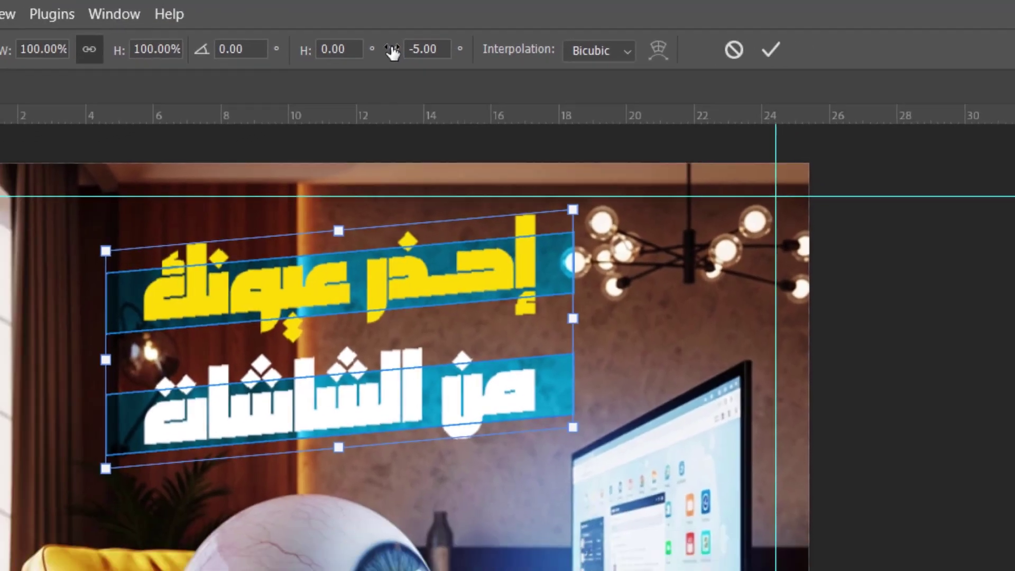
{"action": "key", "text": "Return"}
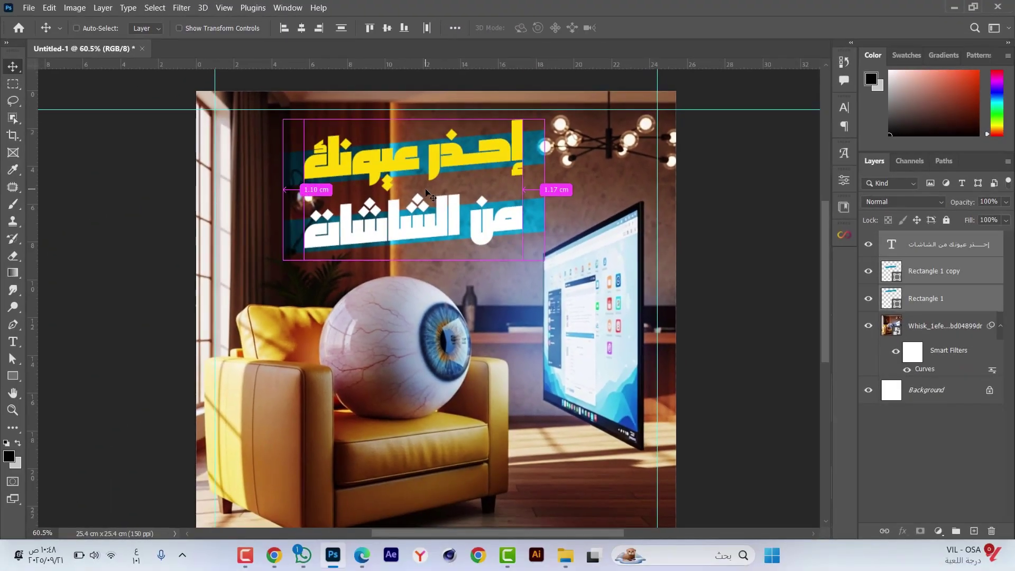
{"action": "left_click_drag", "start_coordinate": [425, 188], "coordinate": [393, 192]}
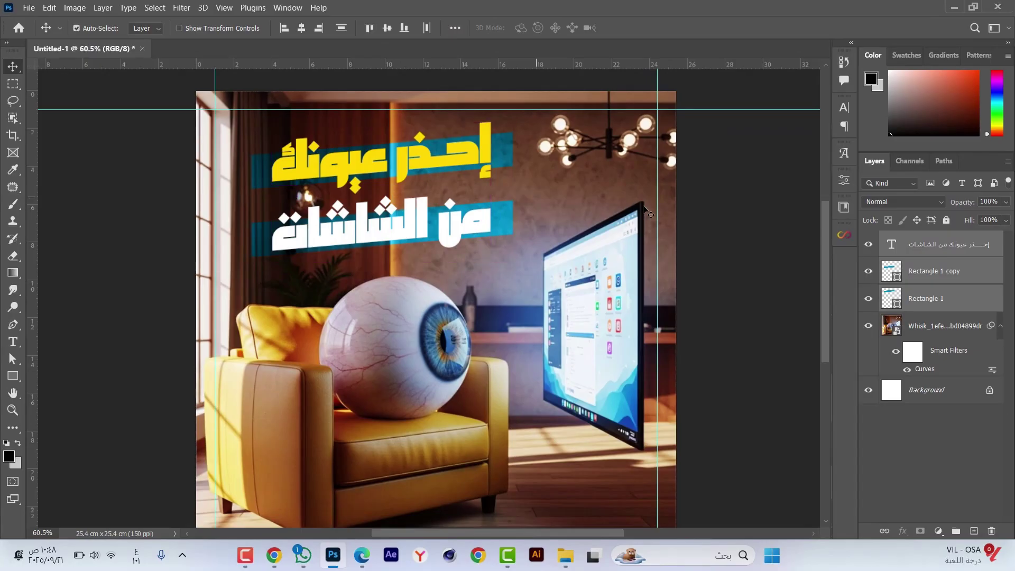
{"action": "left_click", "coordinate": [727, 226]}
Add a black Multiply drop shadow to the headline text with 70% opacity, 40° angle and 15 px distance
{"action": "left_click", "coordinate": [474, 162]}
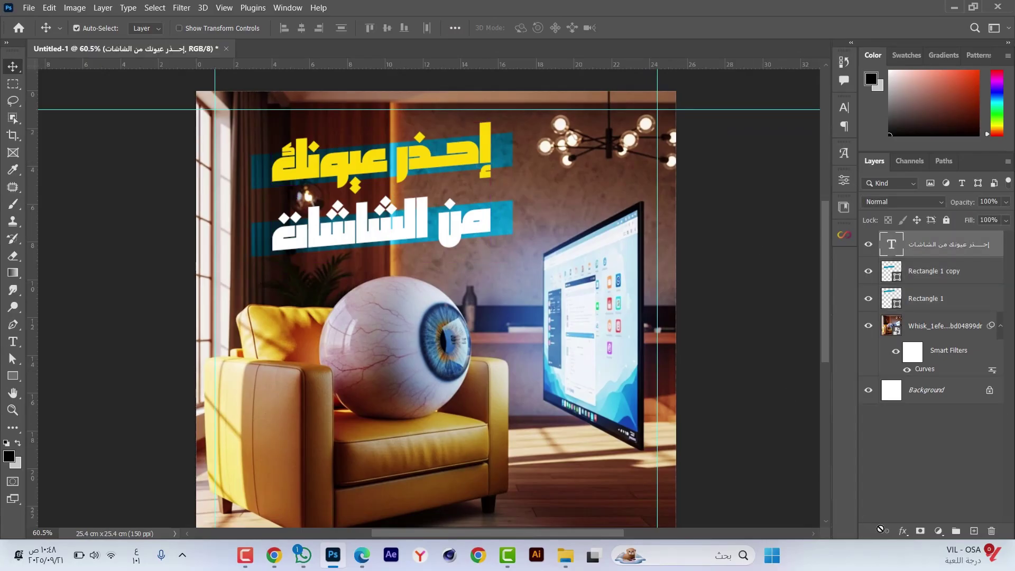
{"action": "left_click", "coordinate": [903, 531]}
{"action": "left_click", "coordinate": [718, 351]}
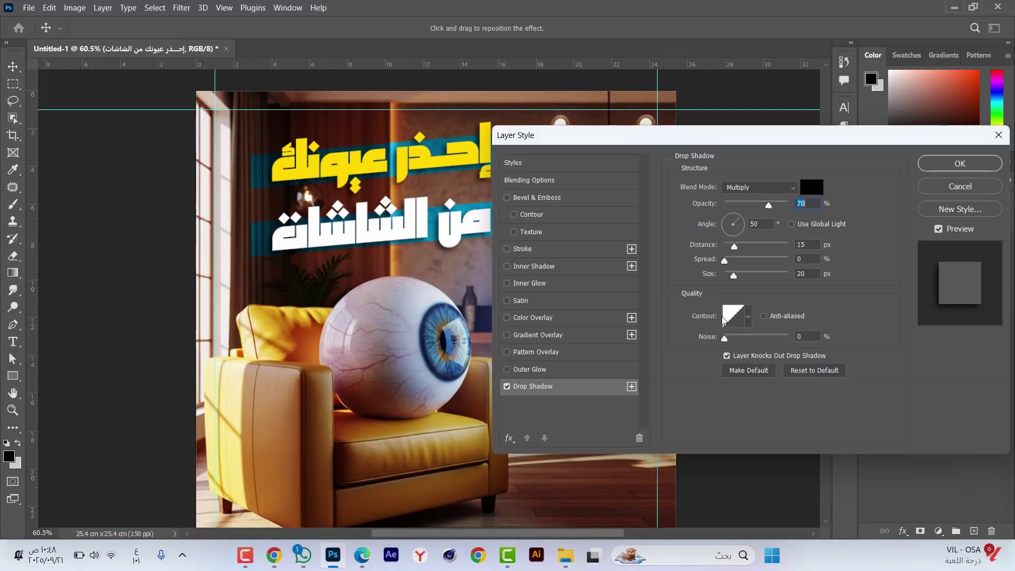
{"action": "type", "text": "40"}
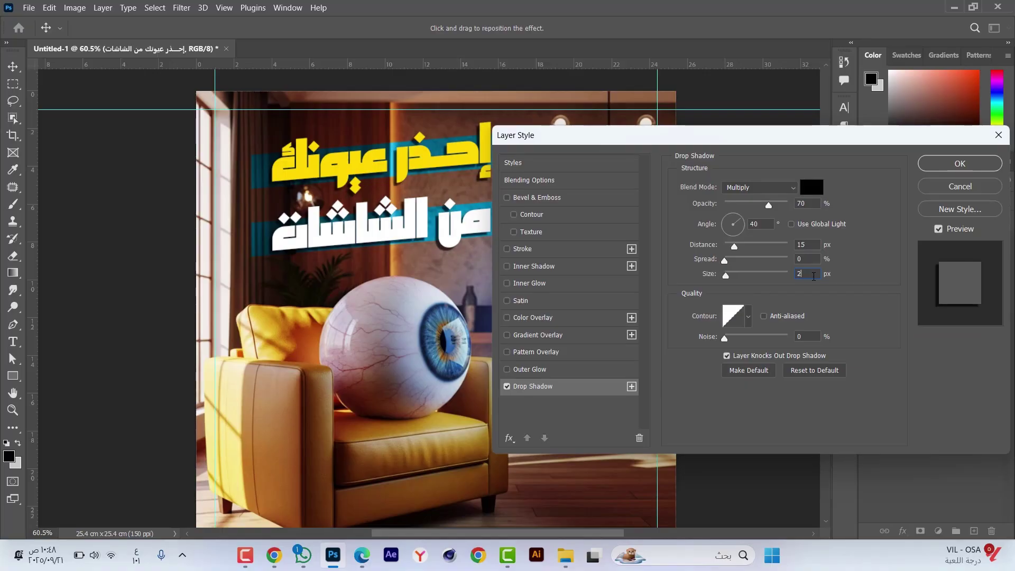
{"action": "key", "text": "Return"}
{"action": "key", "text": "ctrl+0"}
{"action": "left_click", "coordinate": [703, 318]}
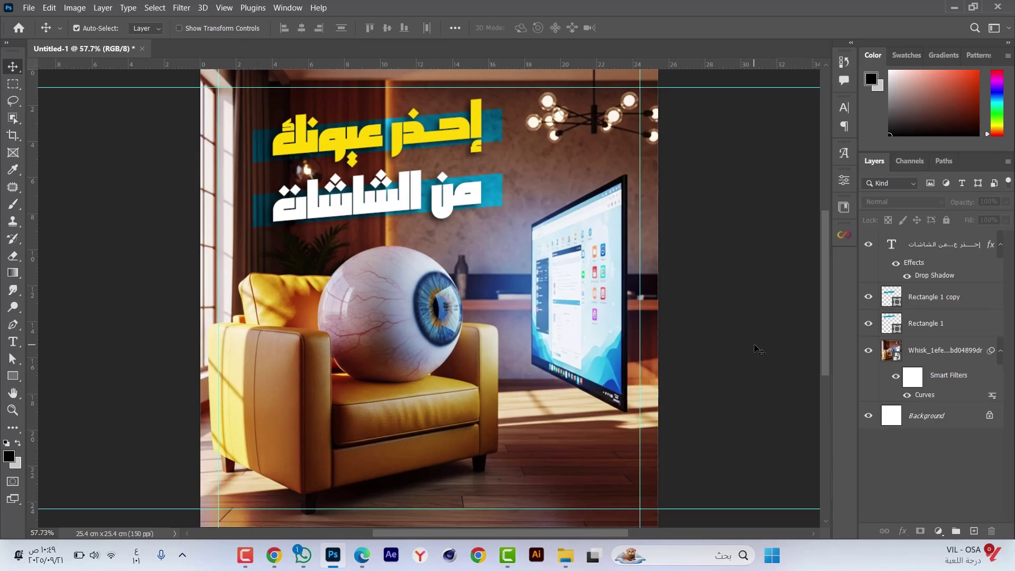
Open Warning.png from the إحمى عيونك folder as a separate Photoshop document
{"action": "left_click", "coordinate": [560, 557]}
{"action": "double_click", "coordinate": [819, 484]}
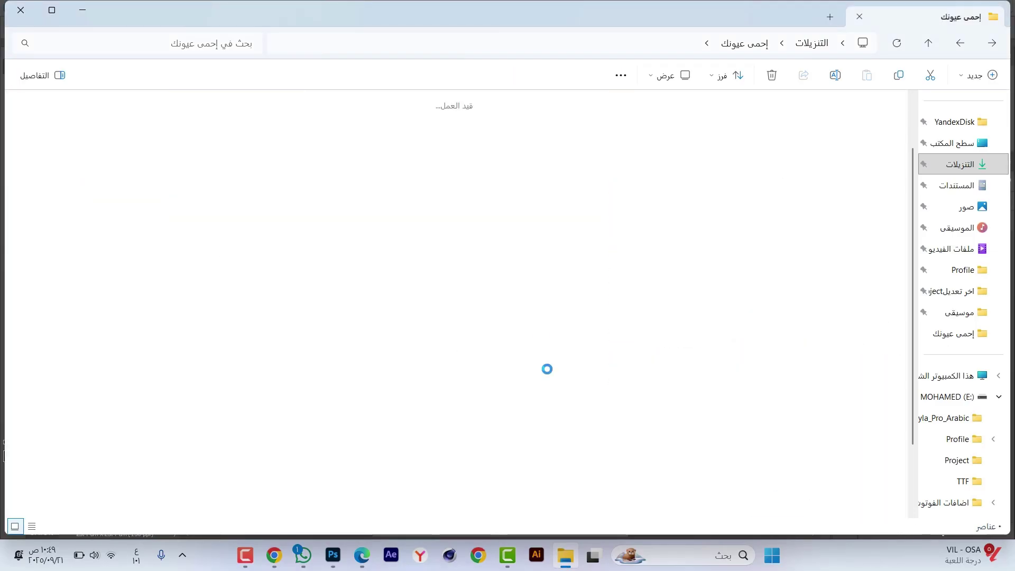
{"action": "left_click_drag", "start_coordinate": [786, 156], "coordinate": [530, 3]}
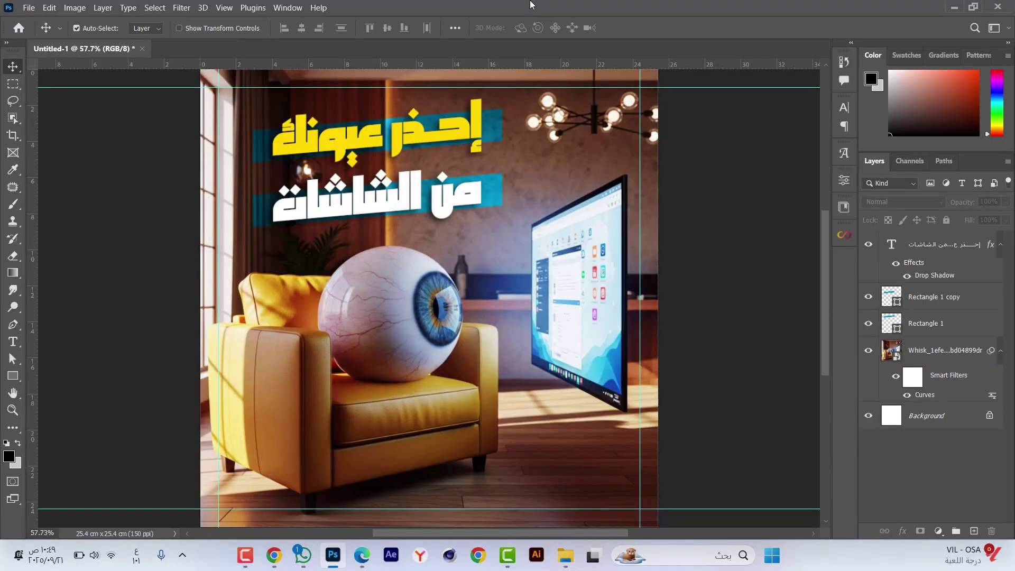
Select the red siren with a rectangular marquee and cut it to its own layer
{"action": "key", "text": "m"}
{"action": "mouse_move", "coordinate": [750, 111]}
{"action": "left_mouse_down"}
{"action": "mouse_move", "coordinate": [487, 474]}
{"action": "mouse_move", "coordinate": [430, 482]}
{"action": "left_mouse_up"}
{"action": "right_click", "coordinate": [612, 305]}
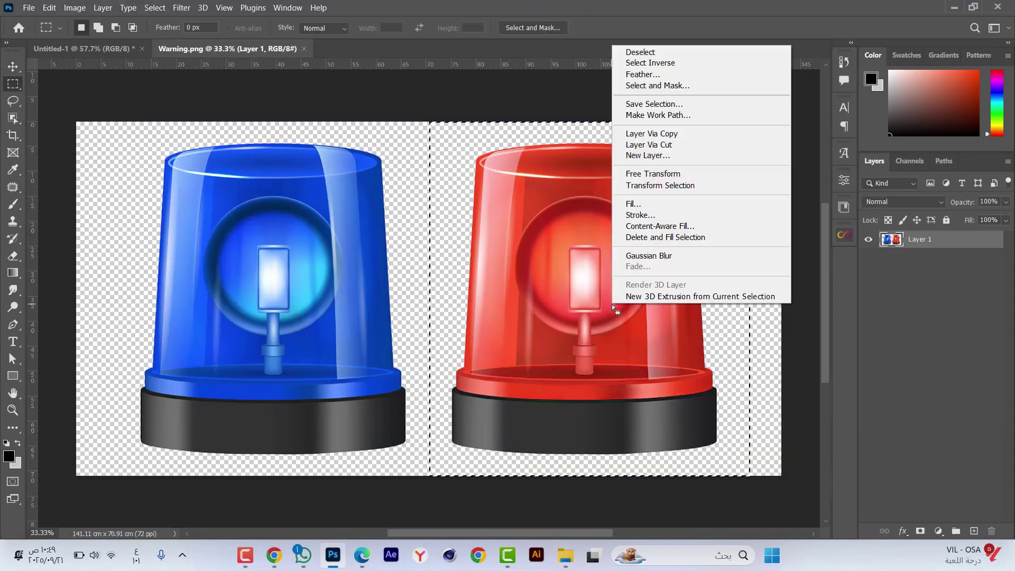
{"action": "left_click", "coordinate": [678, 147]}
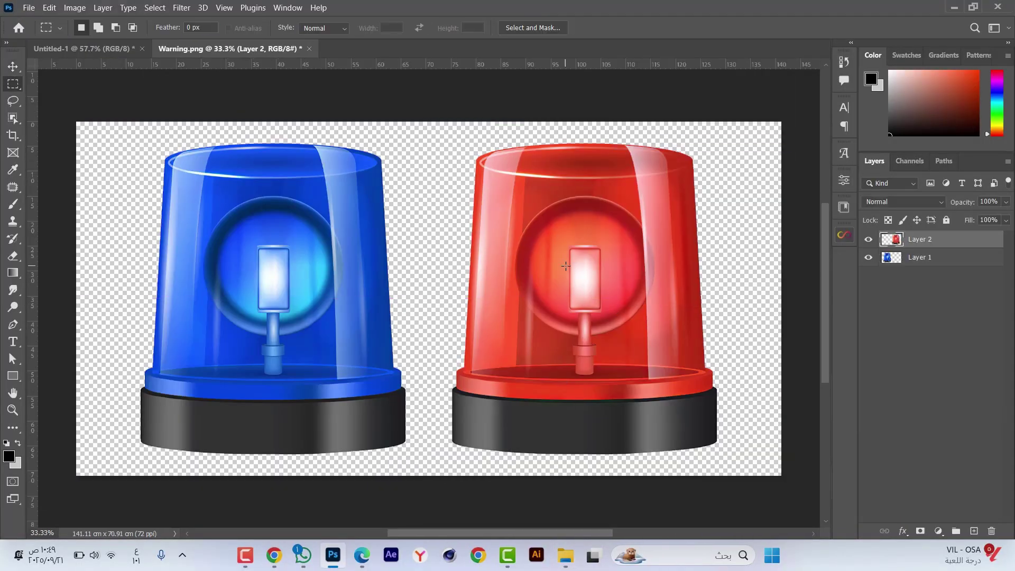
Bring the red siren into the eye design, scale it down and place it on the floor beside the armchair
{"action": "key", "text": "v"}
{"action": "left_click_drag", "start_coordinate": [447, 200], "coordinate": [106, 50]}
{"action": "left_click_drag", "start_coordinate": [456, 417], "coordinate": [455, 418]}
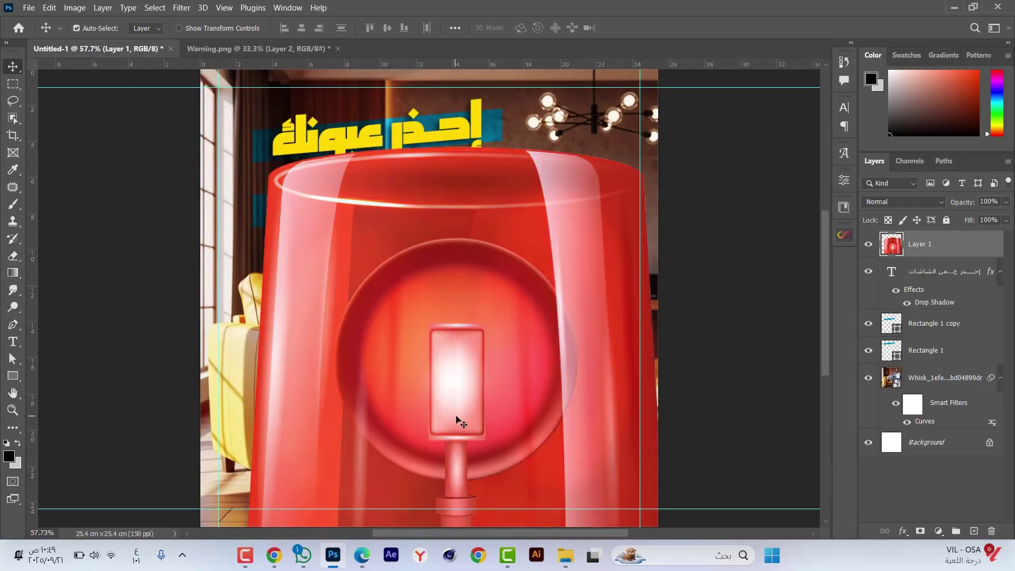
{"action": "key", "text": "ctrl+t"}
{"action": "left_click_drag", "start_coordinate": [461, 149], "coordinate": [457, 347]}
{"action": "left_click_drag", "start_coordinate": [444, 409], "coordinate": [465, 436]}
{"action": "key", "text": "Return"}
Increase the siren's contrast with a two-point Curves adjustment and duplicate its layer
{"action": "key", "text": "ctrl+m"}
{"action": "left_click_drag", "start_coordinate": [636, 342], "coordinate": [652, 348]}
{"action": "left_click_drag", "start_coordinate": [734, 258], "coordinate": [729, 251]}
{"action": "key", "text": "Return"}
{"action": "key", "text": "ctrl+j"}
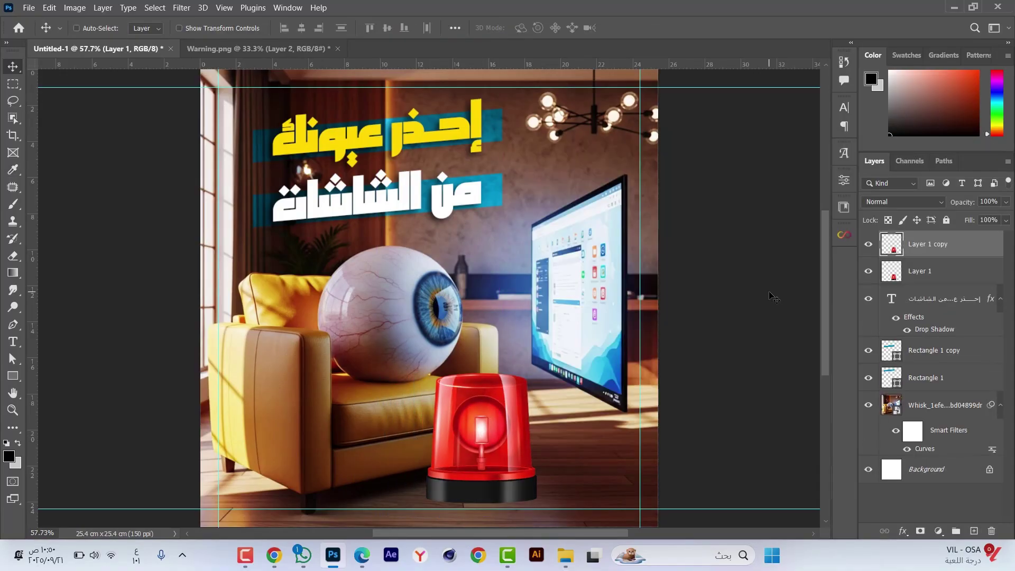
Apply a black Color Overlay at 100% opacity in Normal mode to the lower siren layer
{"action": "left_click", "coordinate": [936, 275]}
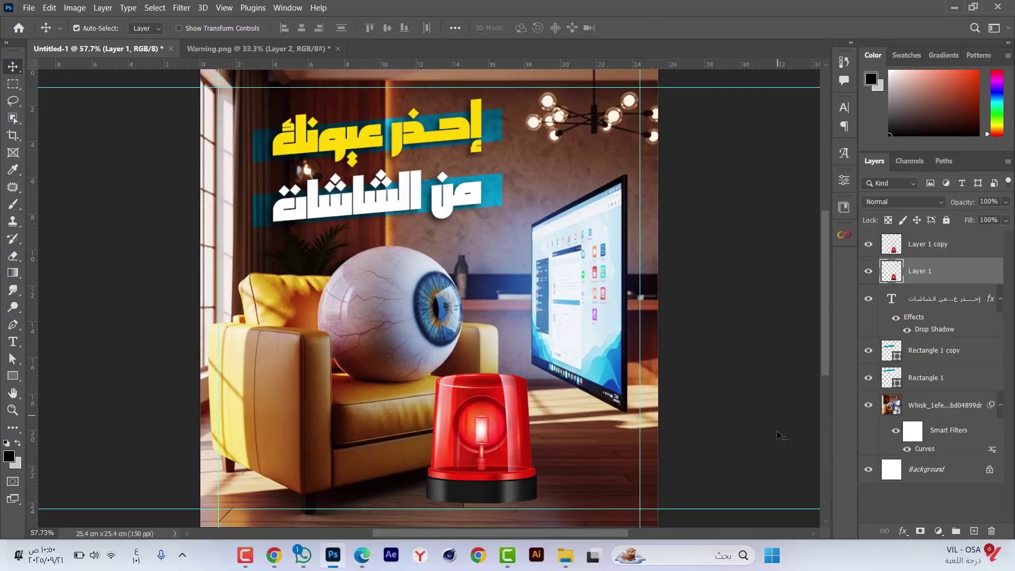
{"action": "left_click", "coordinate": [897, 531]}
{"action": "left_click", "coordinate": [931, 479]}
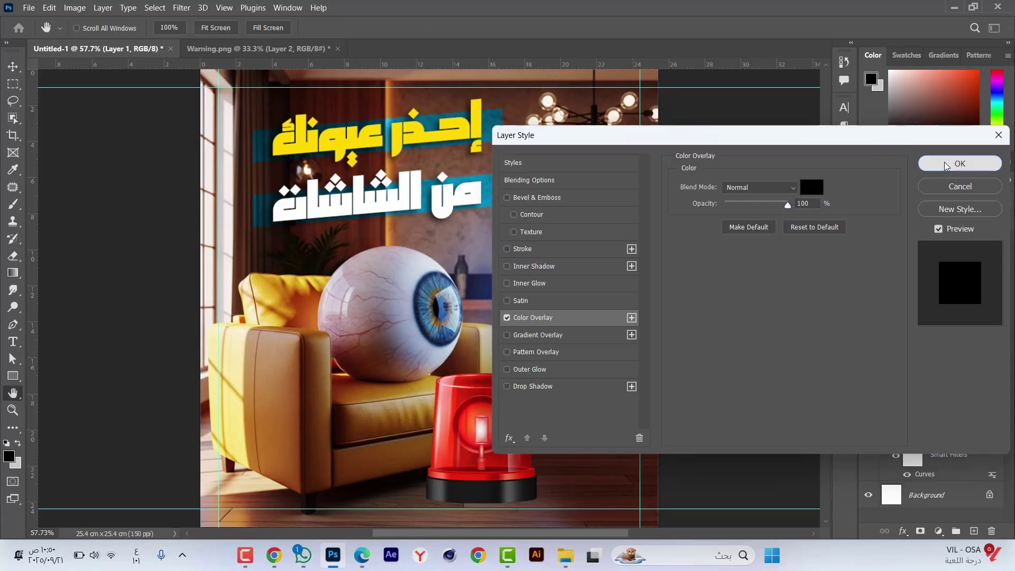
{"action": "left_click", "coordinate": [960, 163]}
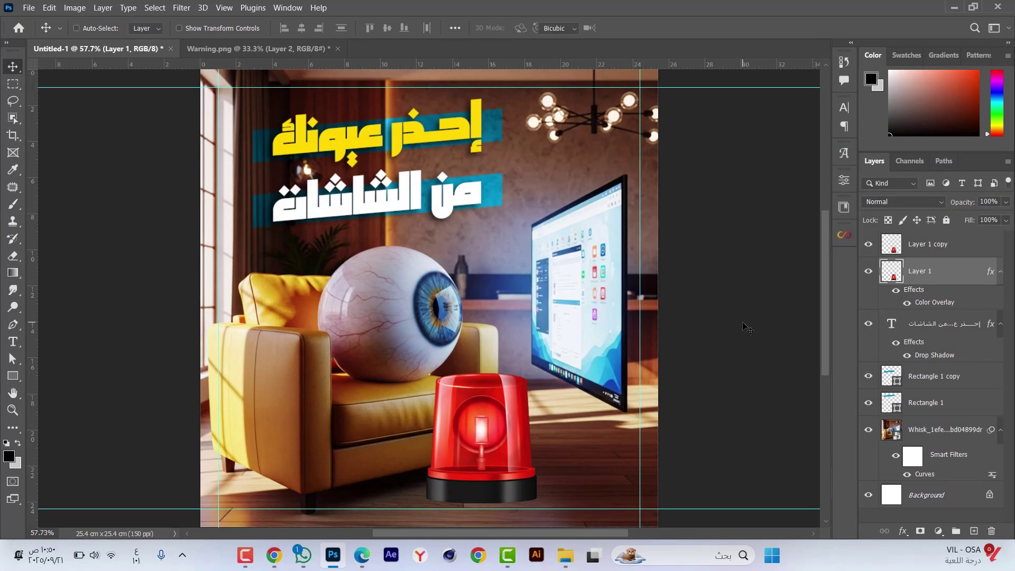
Transform the black siren copy into a flat, slanted shadow stretching from the siren's base along the floor below the armchair
{"action": "key", "text": "ctrl+t"}
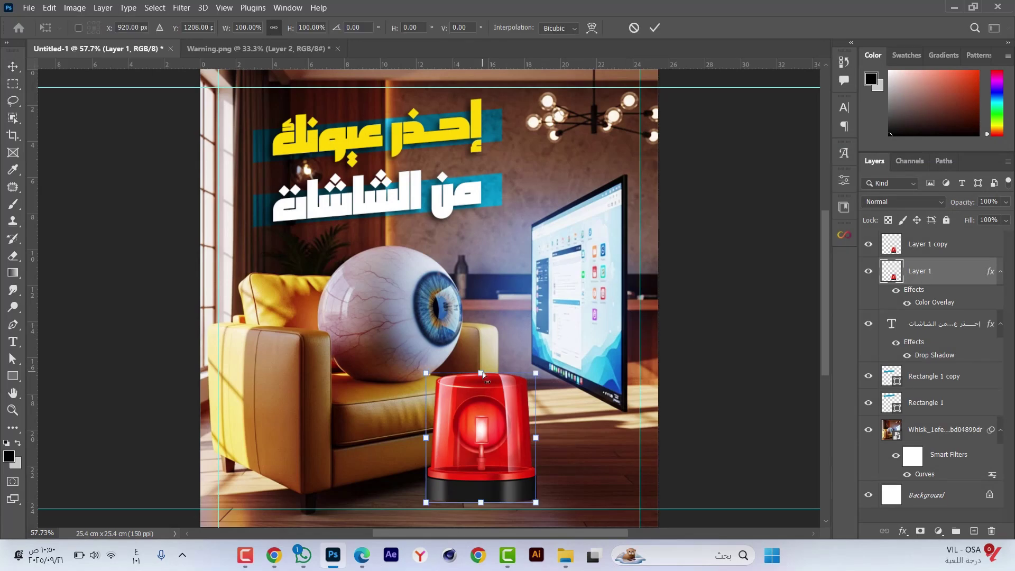
{"action": "left_click_drag", "start_coordinate": [482, 373], "coordinate": [312, 515]}
{"action": "key", "text": "Return"}
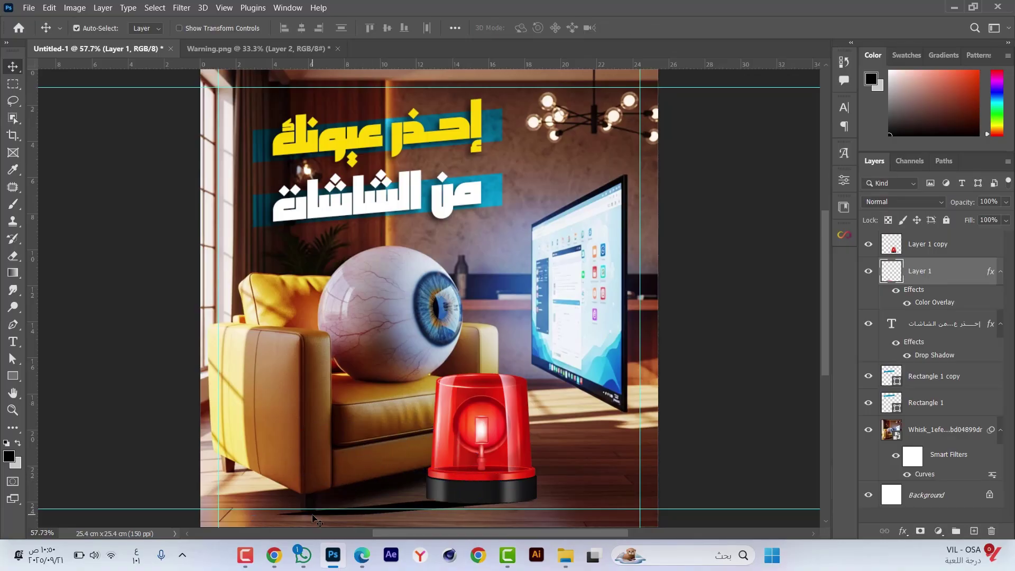
Start a Path Blur on the shadow layer and run its path from the siren's base towards the armchair's lower front corner
{"action": "scroll", "coordinate": [313, 516], "scroll_direction": "up", "scroll_amount": 4}
{"action": "left_click", "coordinate": [181, 9]}
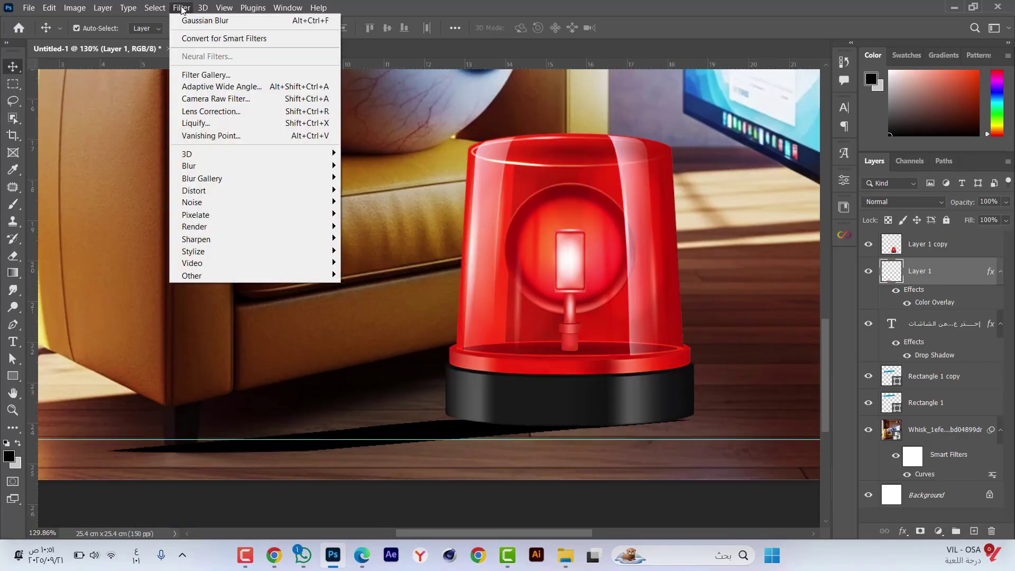
{"action": "mouse_move", "coordinate": [245, 180]}
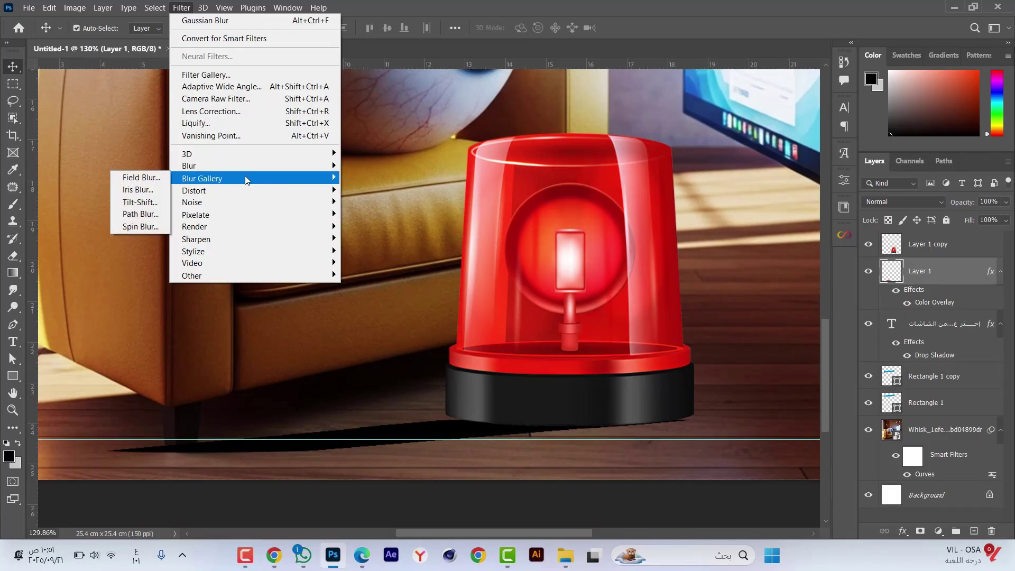
{"action": "left_click", "coordinate": [135, 216]}
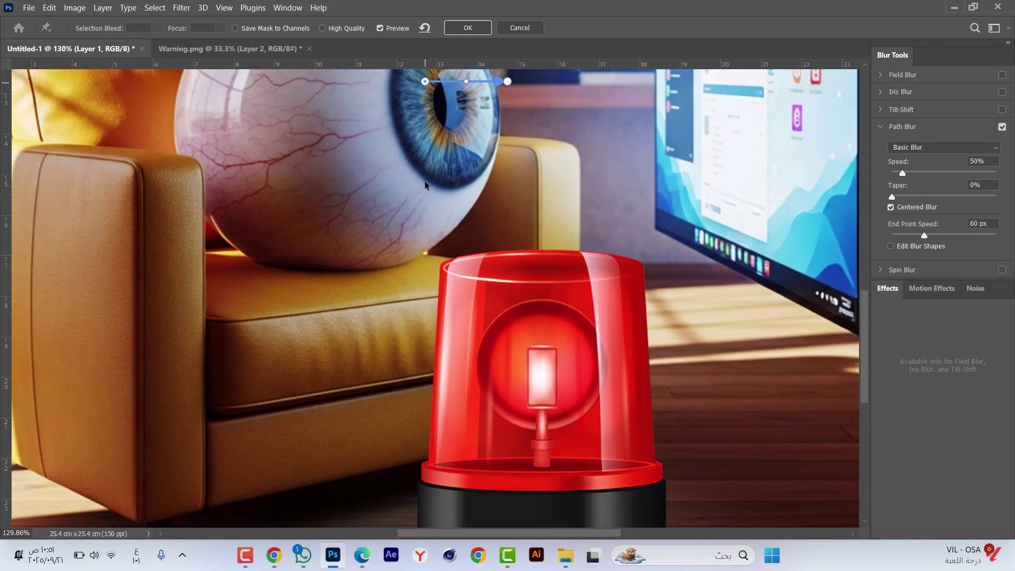
{"action": "left_click_drag", "start_coordinate": [426, 82], "coordinate": [512, 460]}
{"action": "left_click_drag", "start_coordinate": [506, 85], "coordinate": [285, 337]}
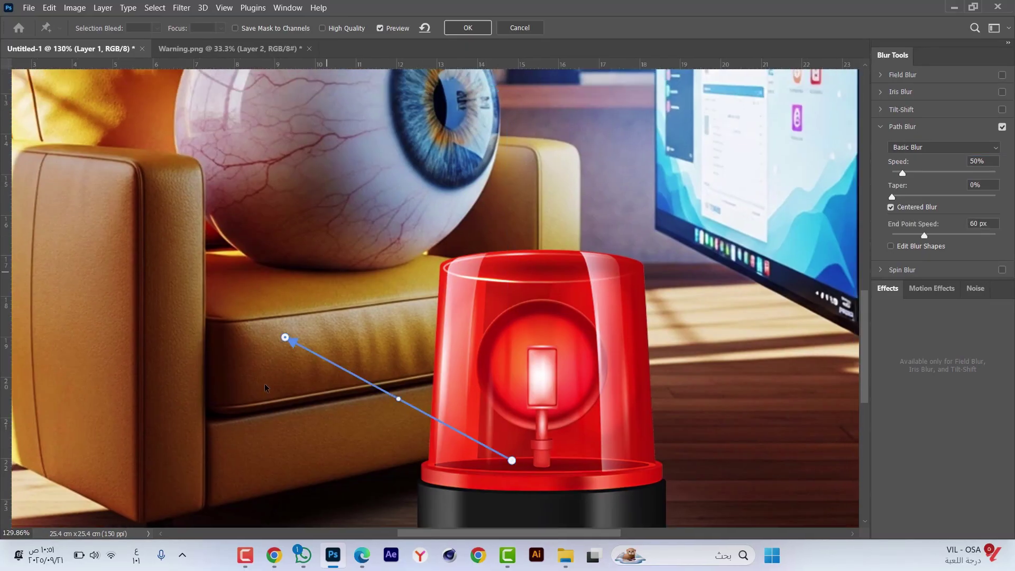
{"action": "scroll", "coordinate": [265, 388], "scroll_direction": "down", "scroll_amount": 2}
{"action": "left_click_drag", "start_coordinate": [570, 312], "coordinate": [596, 371]}
{"action": "left_click_drag", "start_coordinate": [362, 244], "coordinate": [194, 319]}
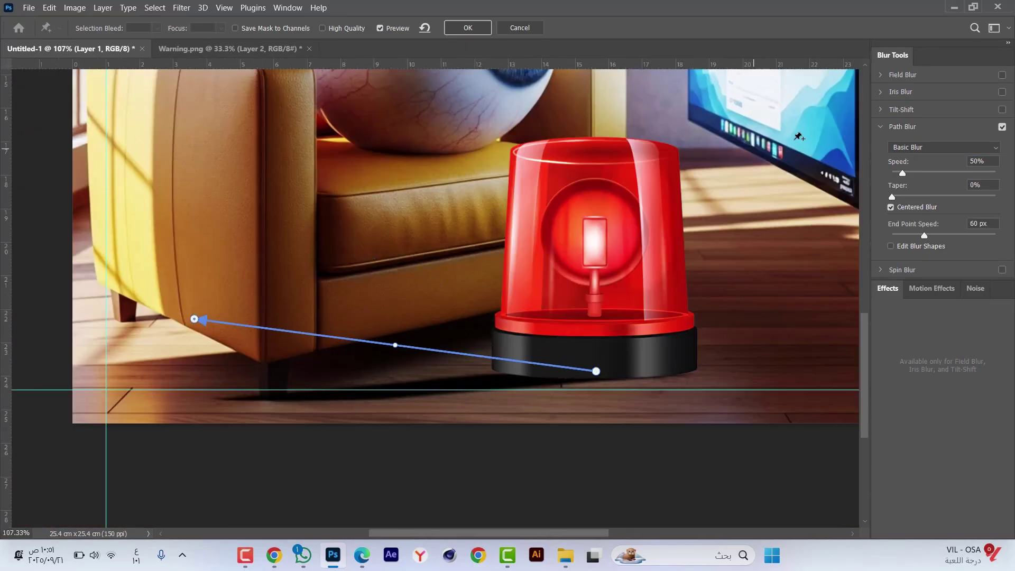
Set the Path Blur speed to 140%, bend the path into a curve below the armchair and apply the blur
{"action": "left_click_drag", "start_coordinate": [904, 175], "coordinate": [921, 175]}
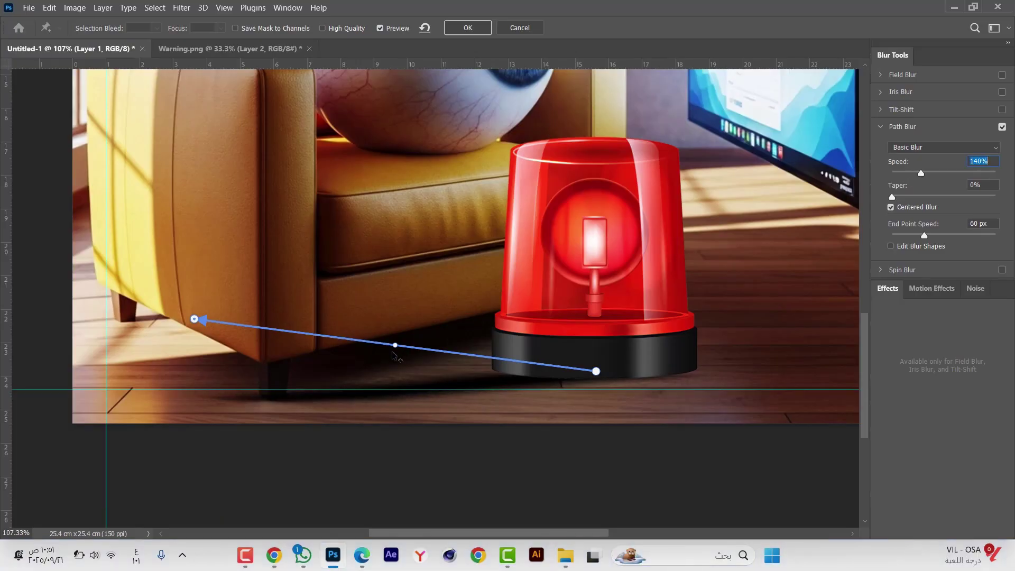
{"action": "left_click_drag", "start_coordinate": [395, 346], "coordinate": [365, 415]}
{"action": "left_click_drag", "start_coordinate": [194, 318], "coordinate": [206, 252]}
{"action": "left_click_drag", "start_coordinate": [366, 417], "coordinate": [448, 394]}
{"action": "key", "text": "Return"}
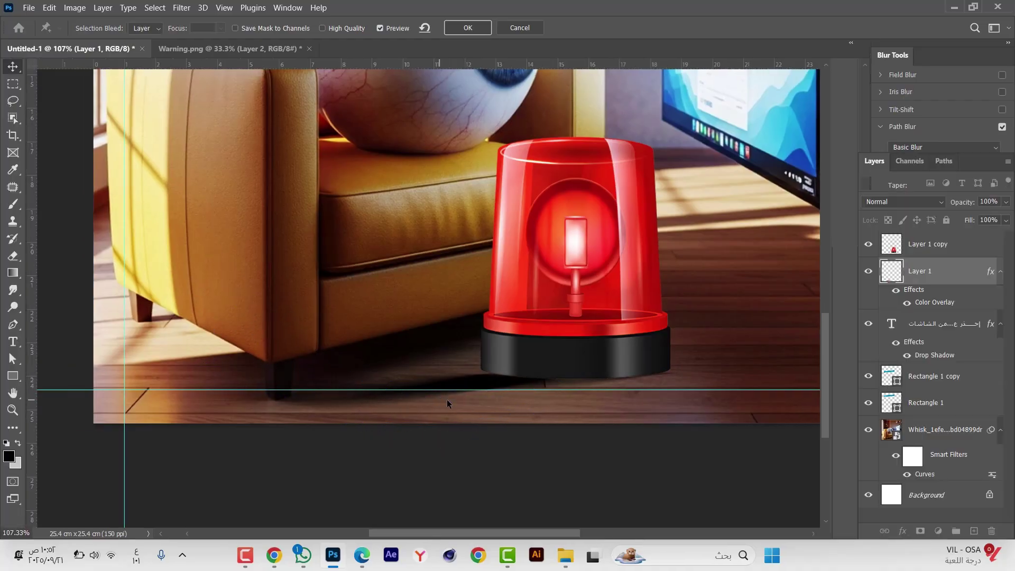
Set the shadow layer to Multiply at 80% opacity and deselect it
{"action": "key", "text": "ctrl+0"}
{"action": "left_click", "coordinate": [910, 202]}
{"action": "left_click", "coordinate": [895, 253]}
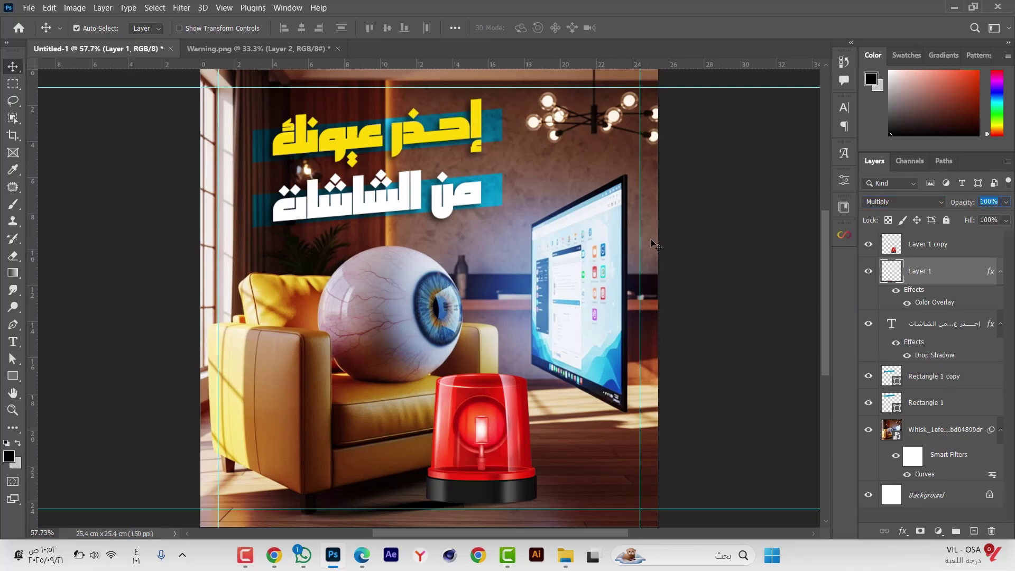
{"action": "type", "text": "80"}
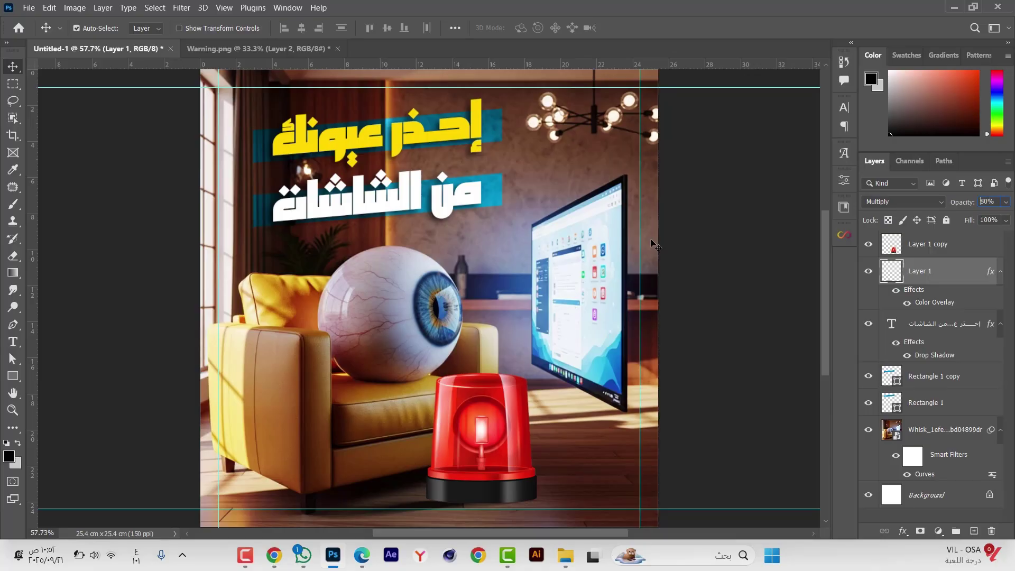
{"action": "left_click", "coordinate": [656, 246]}
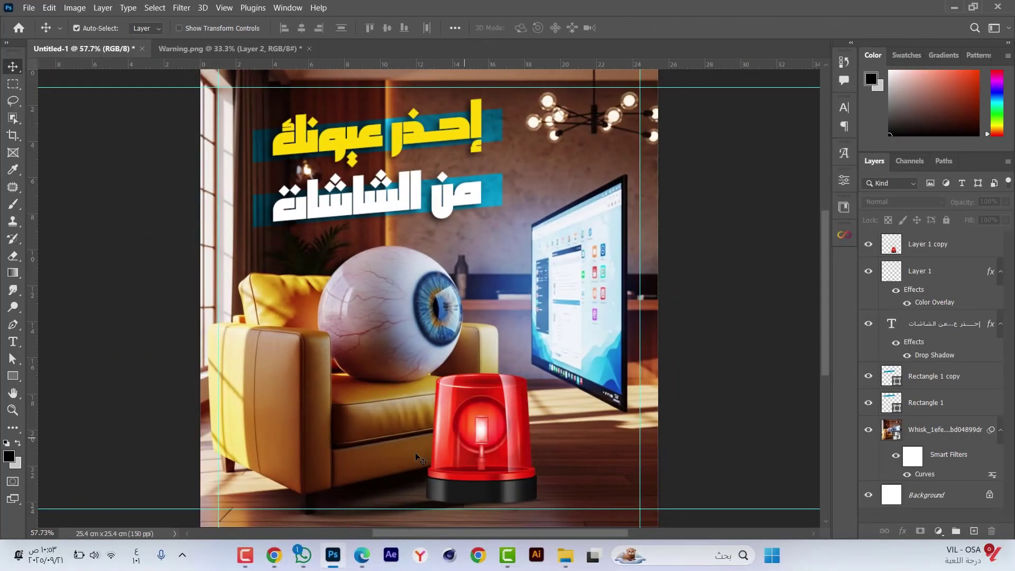
Open تشكيلة من التأثيرات الضوئية.psd, bring its lower-centre flare onto the siren in the eye design, and set it to Screen
{"action": "left_click", "coordinate": [561, 556]}
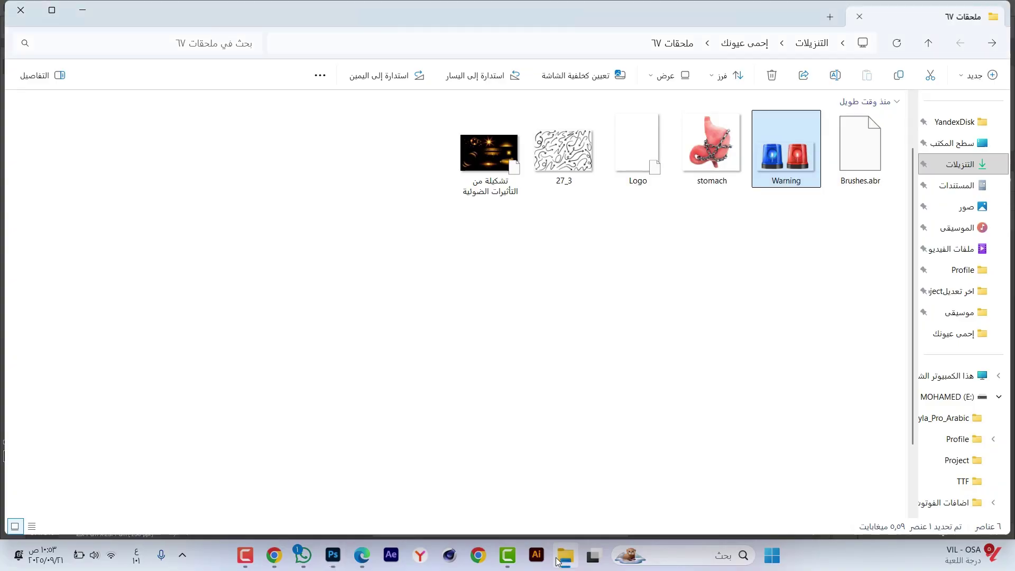
{"action": "left_click", "coordinate": [489, 159]}
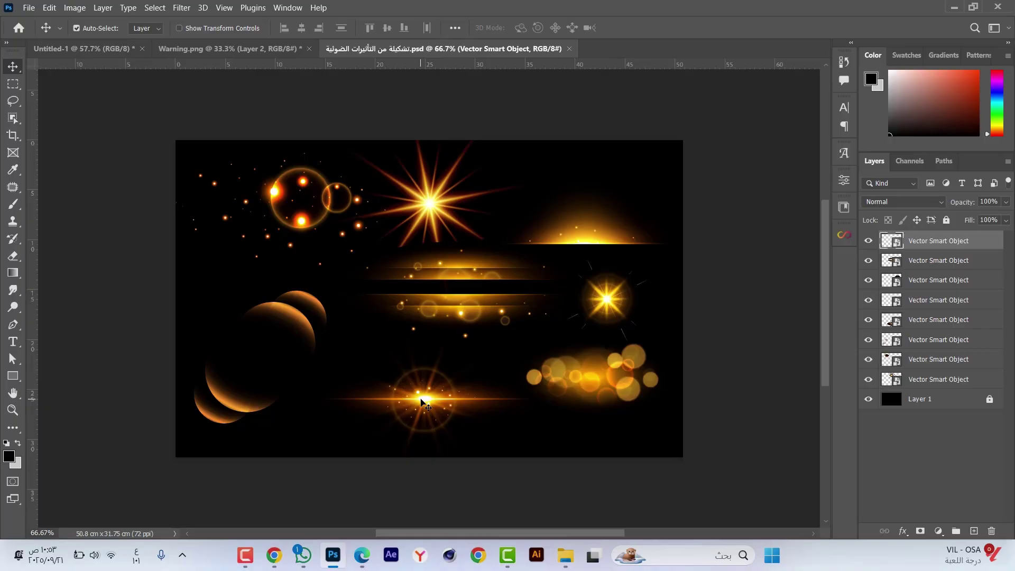
{"action": "left_click_drag", "start_coordinate": [425, 405], "coordinate": [425, 383]}
{"action": "left_click", "coordinate": [903, 201]}
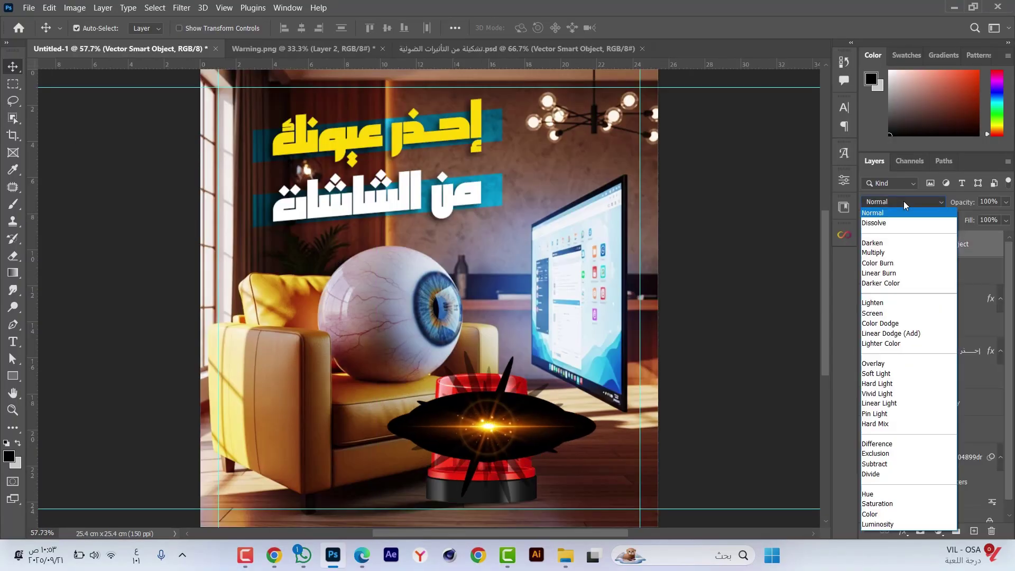
{"action": "left_click", "coordinate": [897, 314]}
Enlarge the flare to about 215% and centre it on the siren's bulb
{"action": "key", "text": "ctrl+t"}
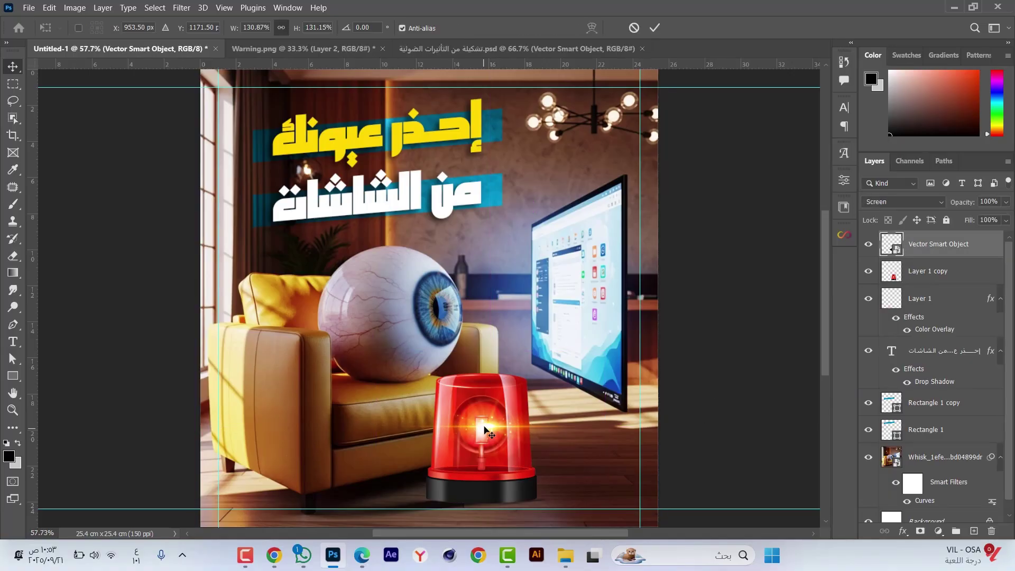
{"action": "left_click_drag", "start_coordinate": [610, 427], "coordinate": [683, 429]}
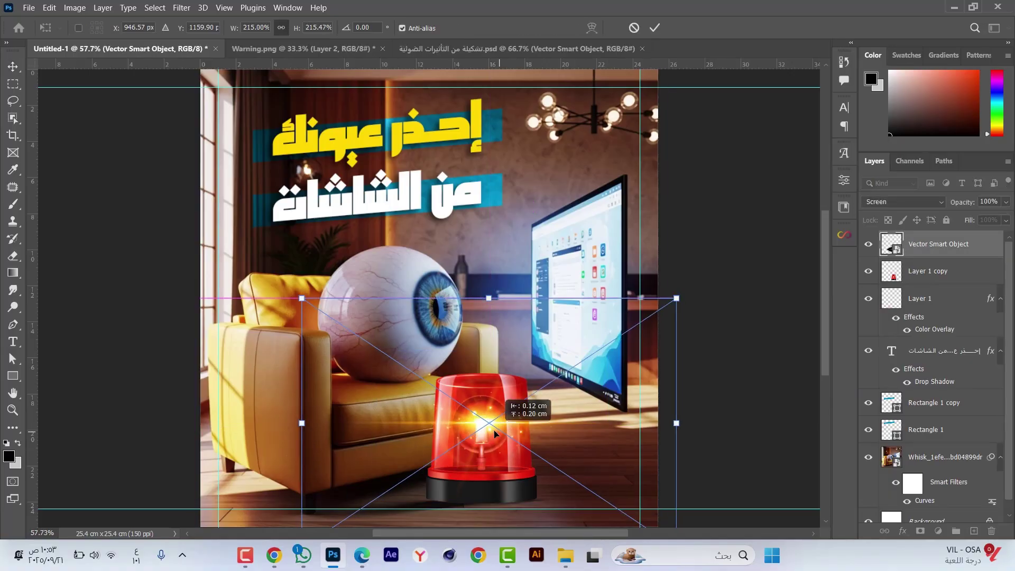
{"action": "left_click_drag", "start_coordinate": [506, 437], "coordinate": [496, 433]}
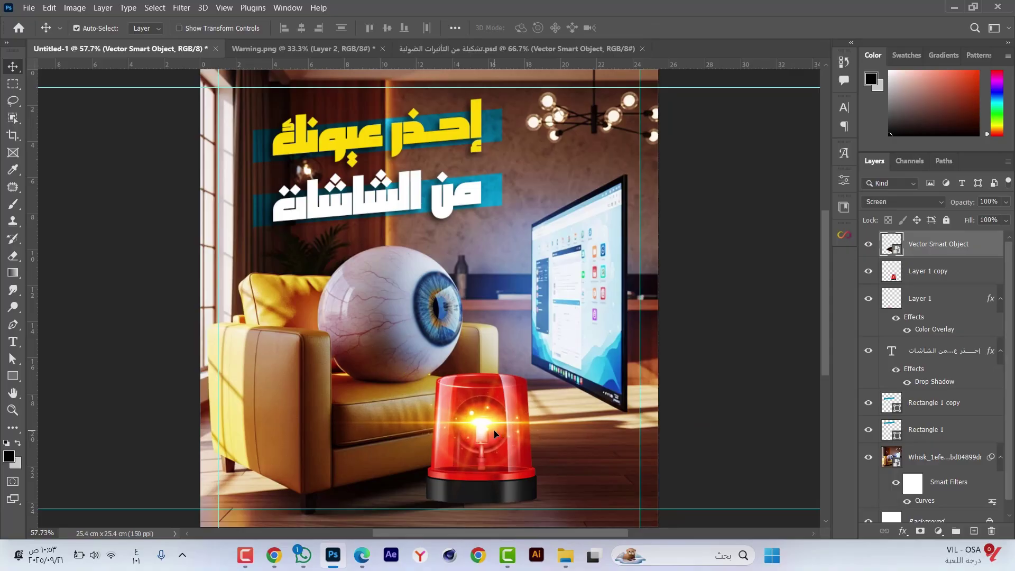
Shift the flare towards red with Hue/Saturation, using a hue of -15 and a saturation of 40
{"action": "key", "text": "ctrl+u"}
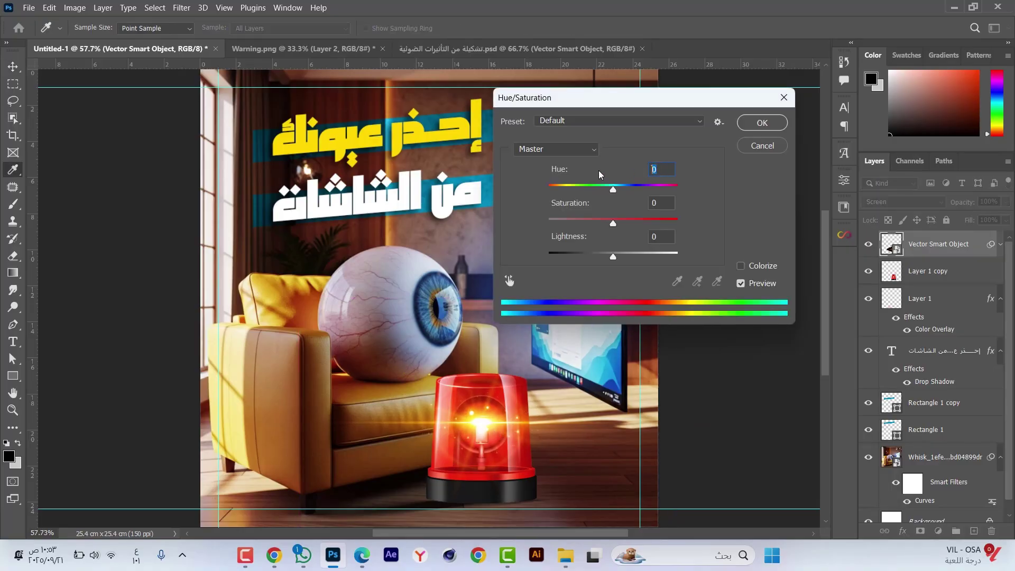
{"action": "type", "text": "-15"}
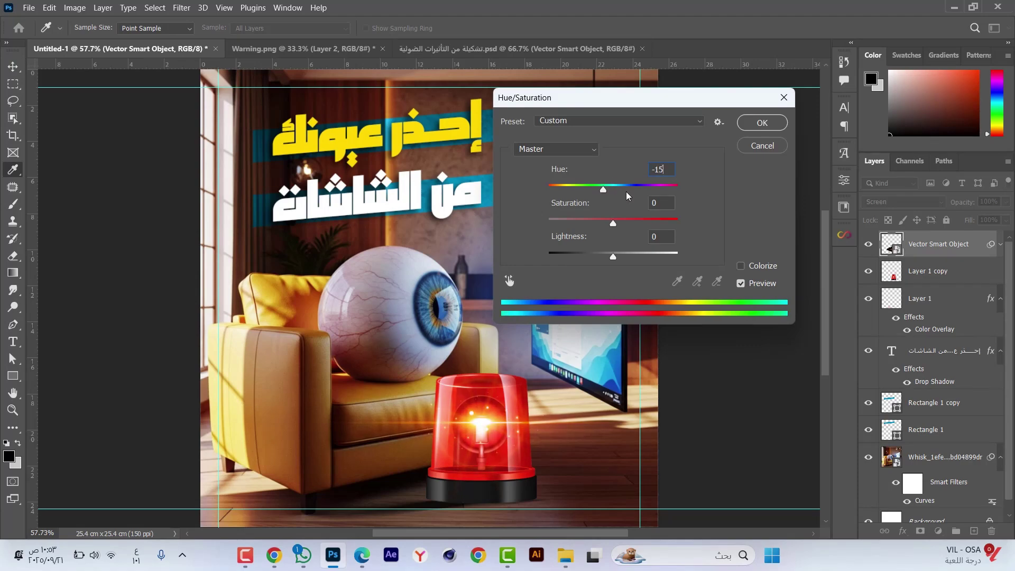
{"action": "type", "text": "40"}
{"action": "key", "text": "Return"}
Add a new layer and paint a soft black shade along the design's bottom edge with a large brush
{"action": "key", "text": "ctrl+v"}
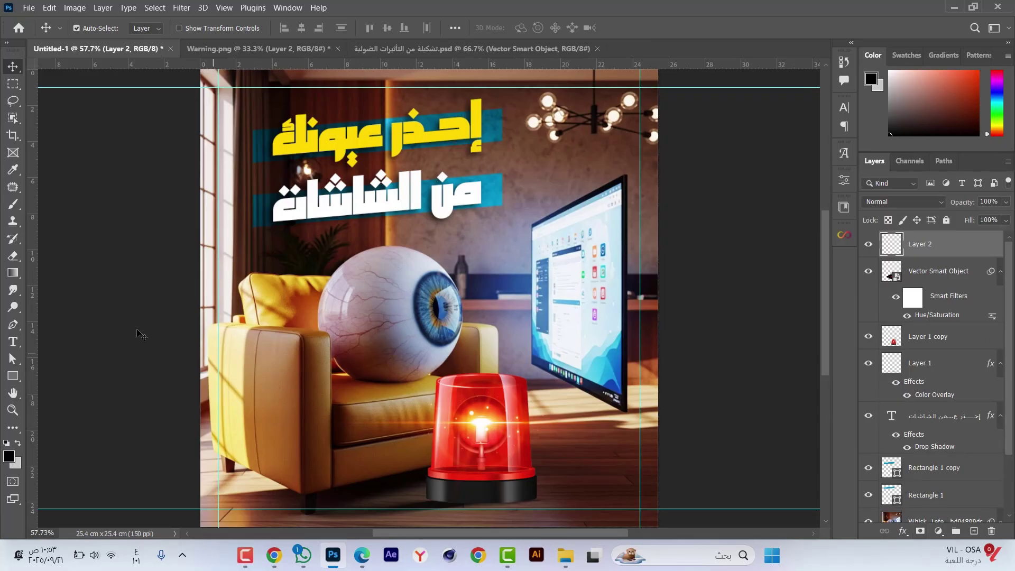
{"action": "key", "text": "b"}
{"action": "scroll", "coordinate": [414, 279], "scroll_direction": "down", "scroll_amount": 3}
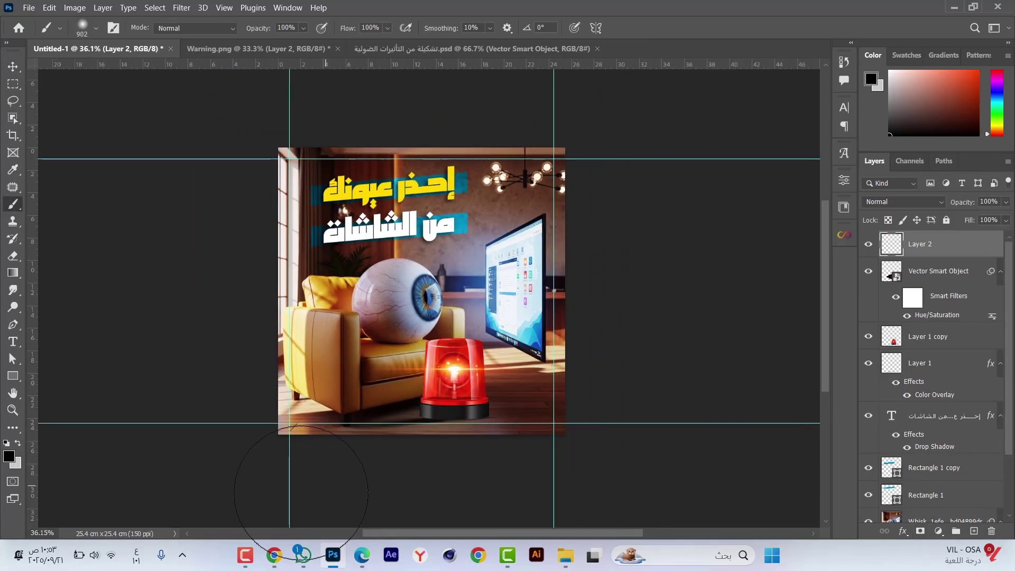
{"action": "mouse_move", "coordinate": [505, 506]}
{"action": "left_mouse_down"}
{"action": "mouse_move", "coordinate": [759, 498]}
{"action": "mouse_move", "coordinate": [34, 487]}
{"action": "left_mouse_up"}
{"action": "key", "text": "v"}
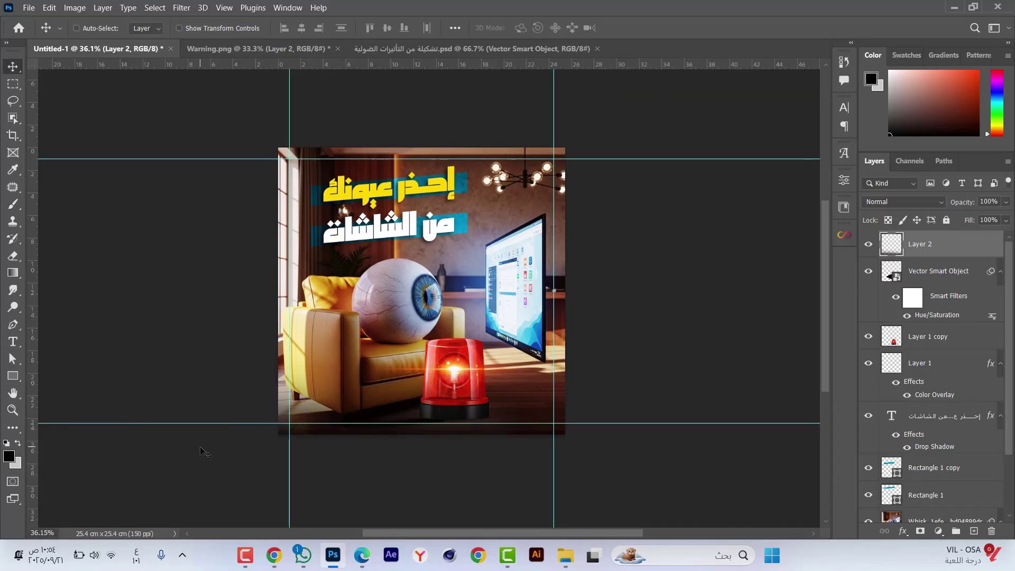
Stretch the black shade upwards to about 126% of its height
{"action": "key", "text": "ctrl+t"}
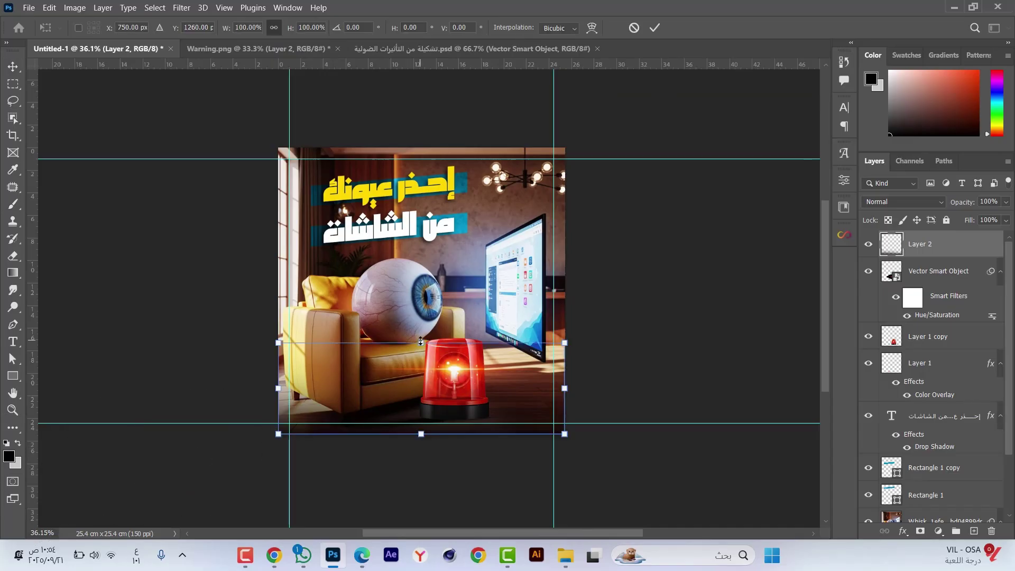
{"action": "left_click_drag", "start_coordinate": [420, 341], "coordinate": [429, 315]}
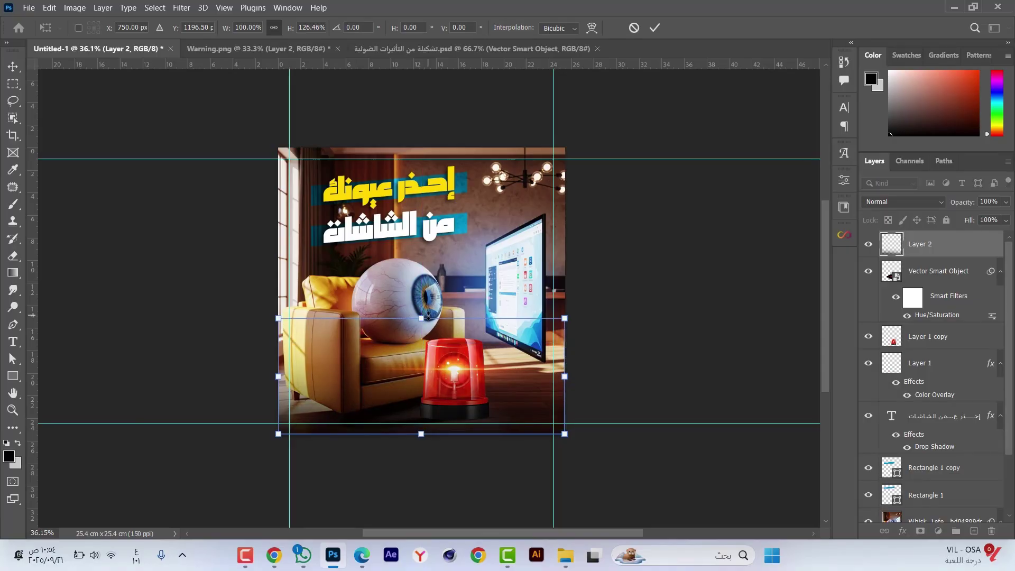
{"action": "key", "text": "Return"}
{"action": "key", "text": "ctrl+0"}
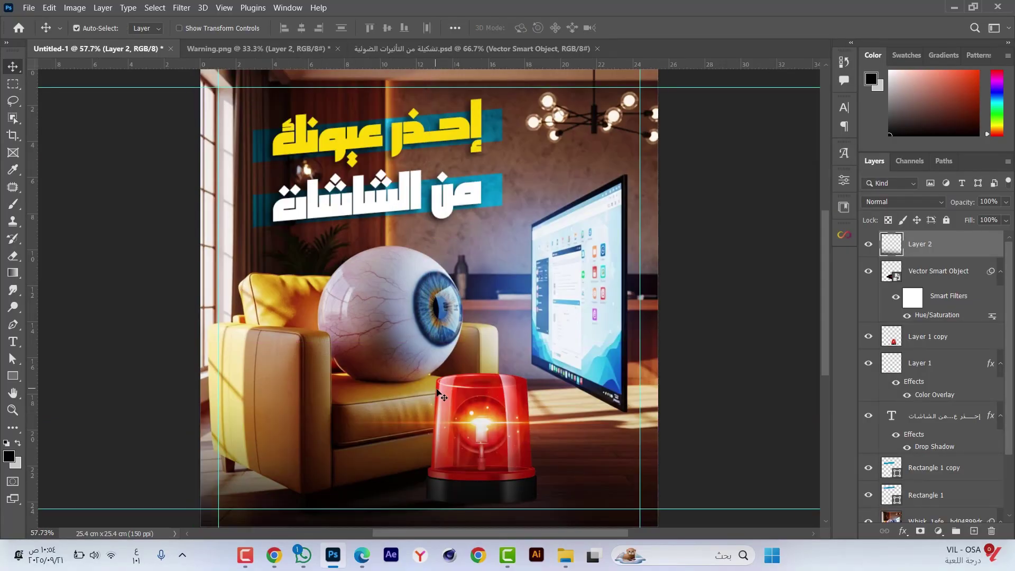
Hide the guides and examine the whole design in full-screen mode
{"action": "scroll", "coordinate": [459, 378], "scroll_direction": "down", "scroll_amount": 1}
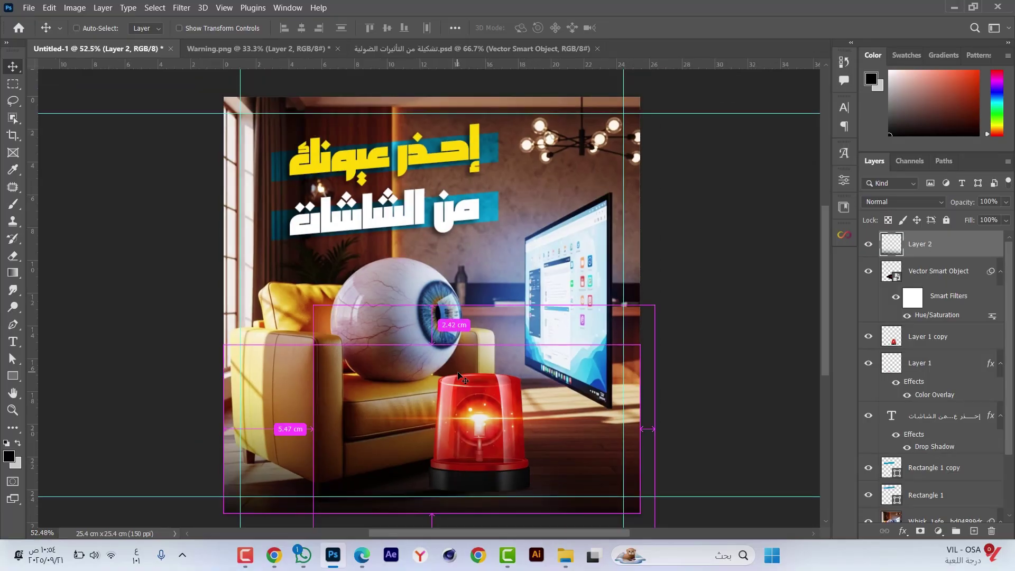
{"action": "scroll", "coordinate": [459, 377], "scroll_direction": "up", "scroll_amount": 1}
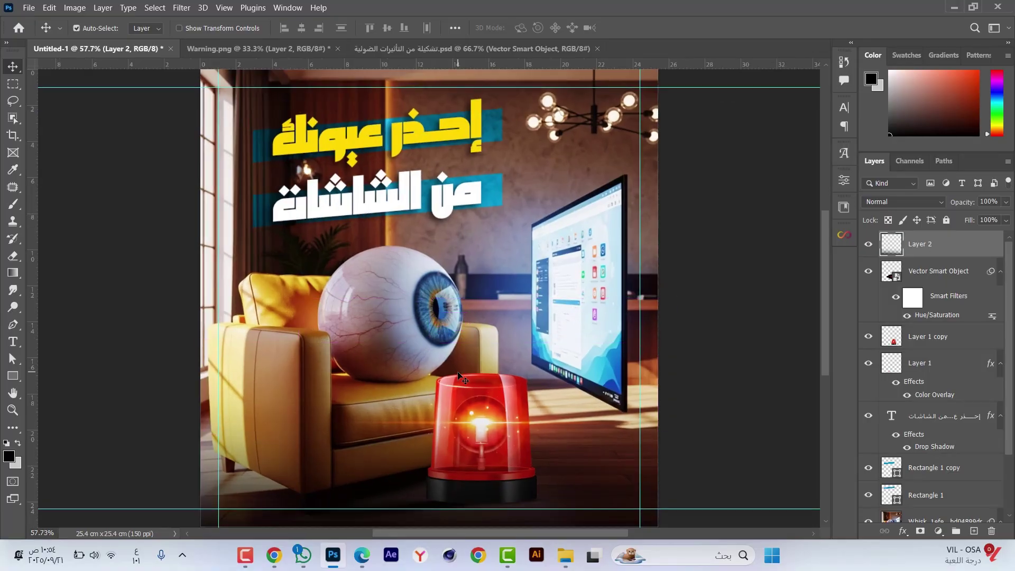
{"action": "key", "text": "ctrl+semicolon"}
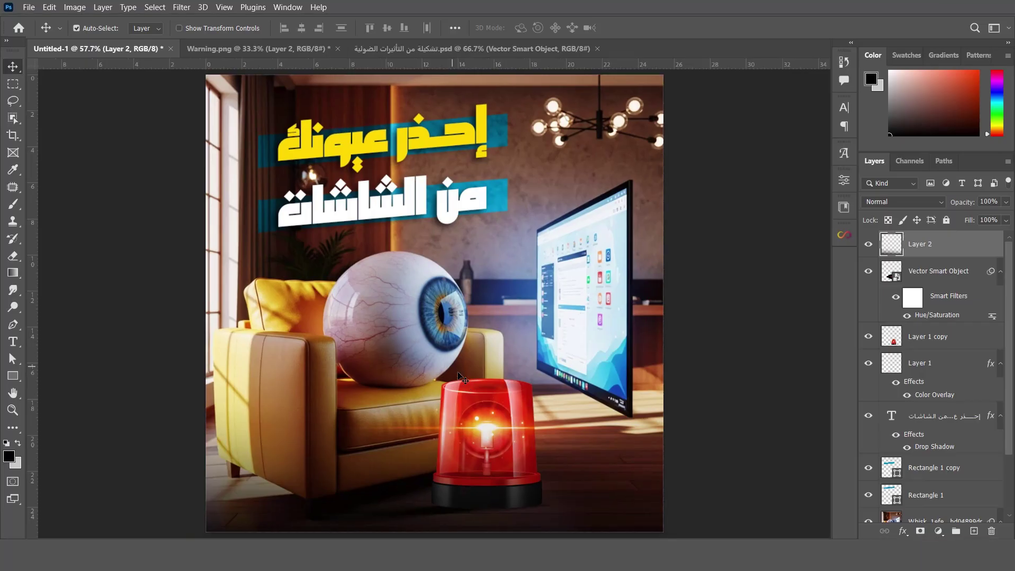
{"action": "key", "text": "f"}
{"action": "key", "text": "f"}
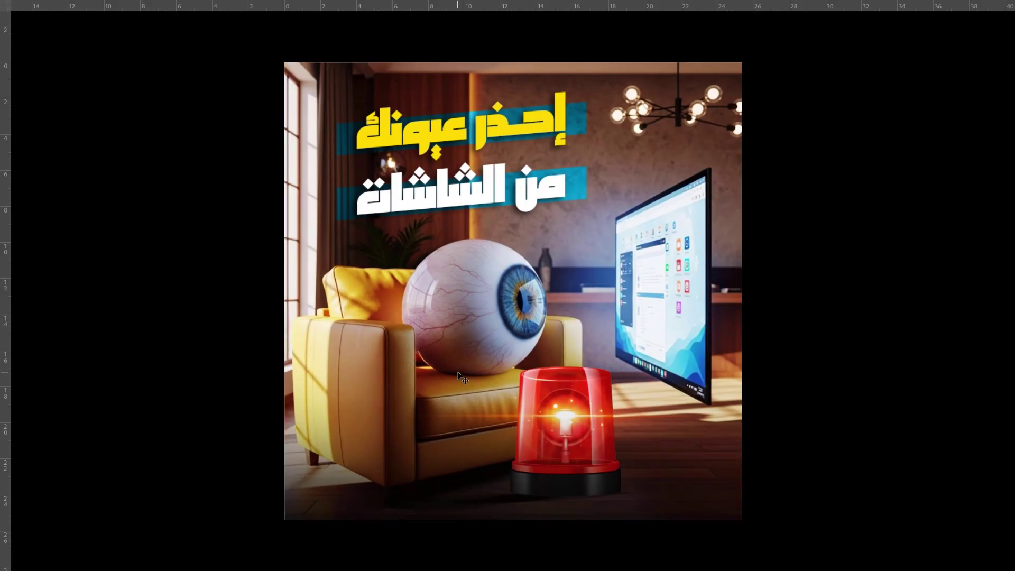
{"action": "scroll", "coordinate": [458, 373], "scroll_direction": "up", "scroll_amount": 1}
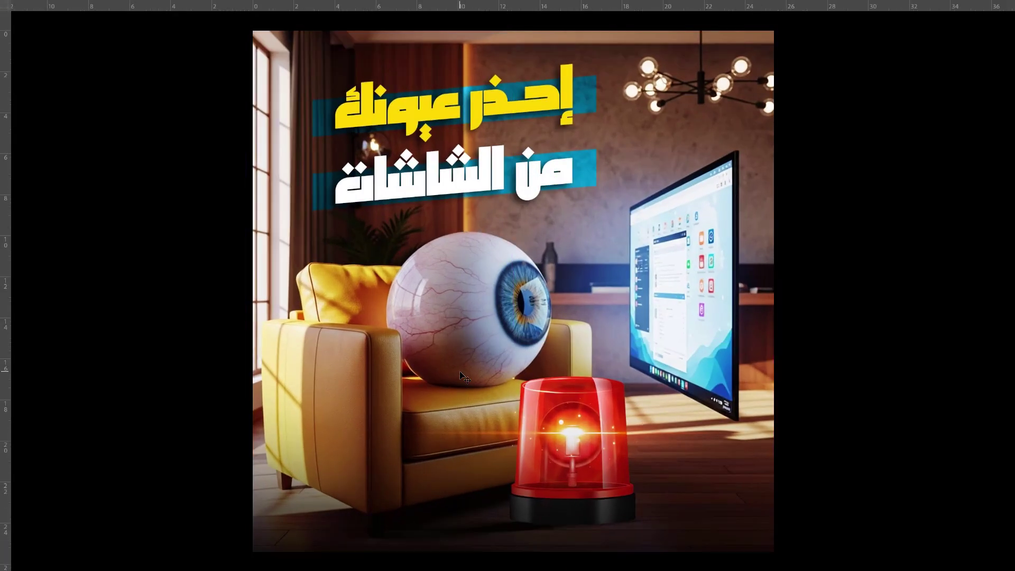